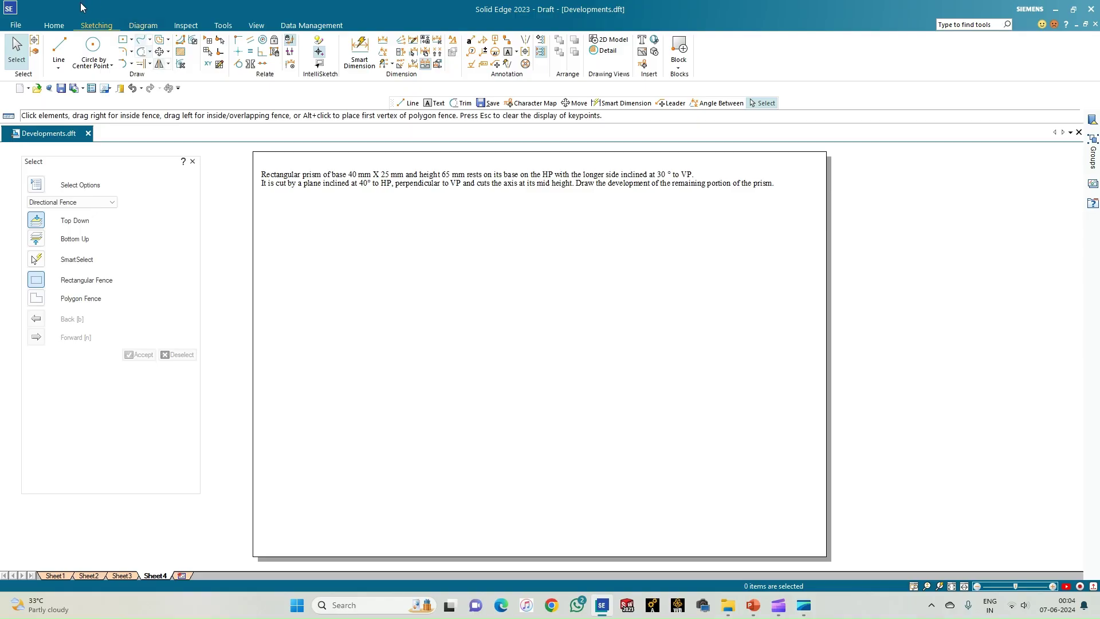
Draw the horizontal XY reference line with a 0.13 mm line width.
{"action": "left_click", "coordinate": [62, 49]}
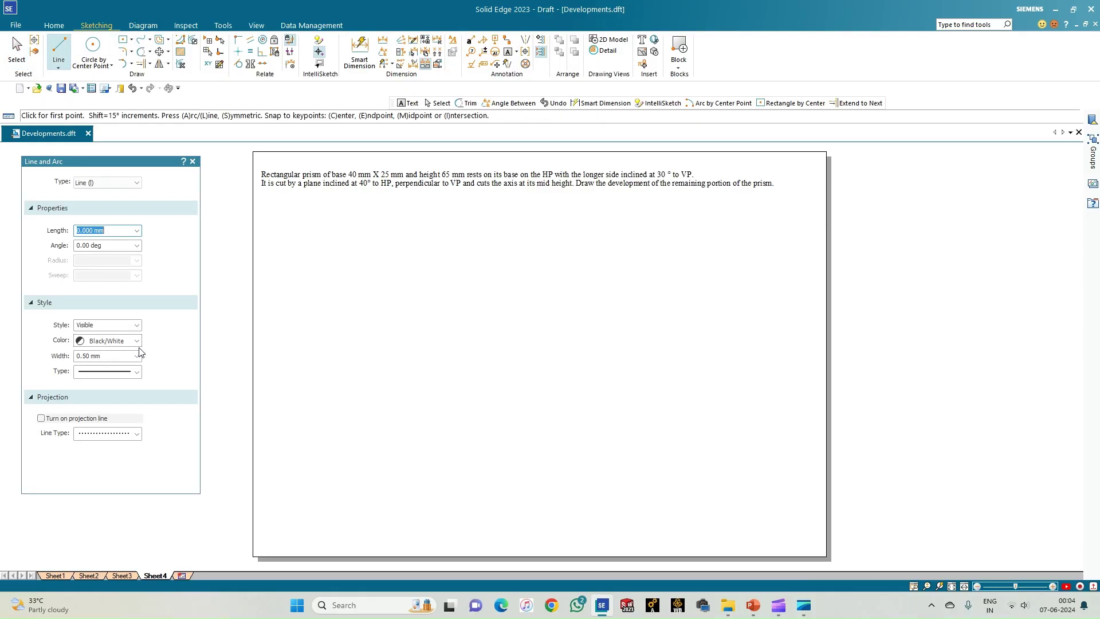
{"action": "left_click", "coordinate": [138, 357]}
{"action": "left_click", "coordinate": [123, 372]}
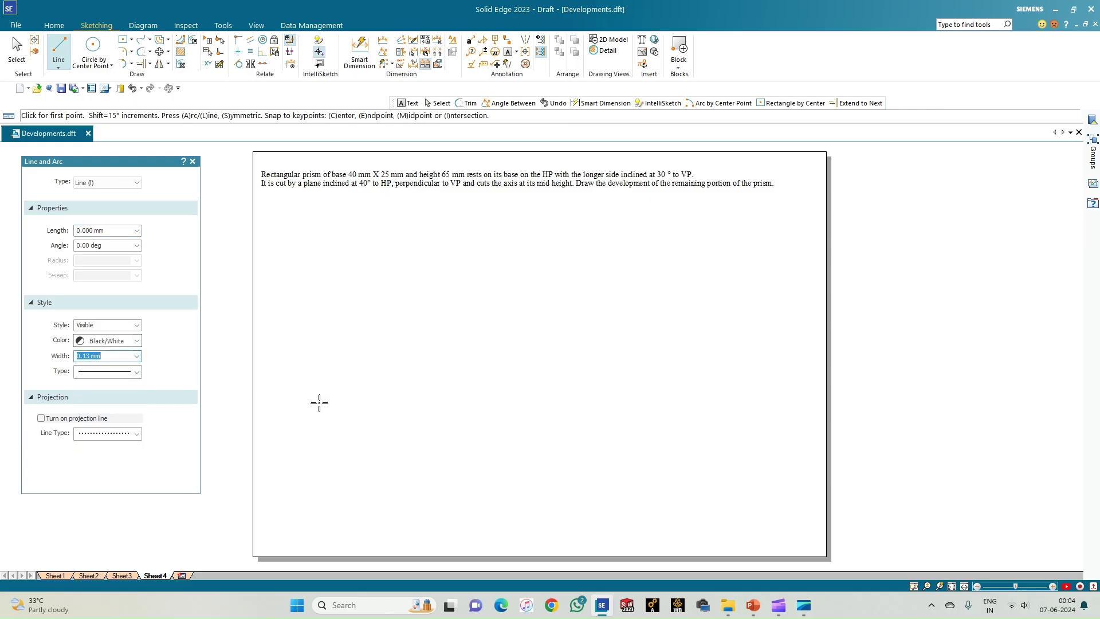
{"action": "left_click", "coordinate": [271, 389]}
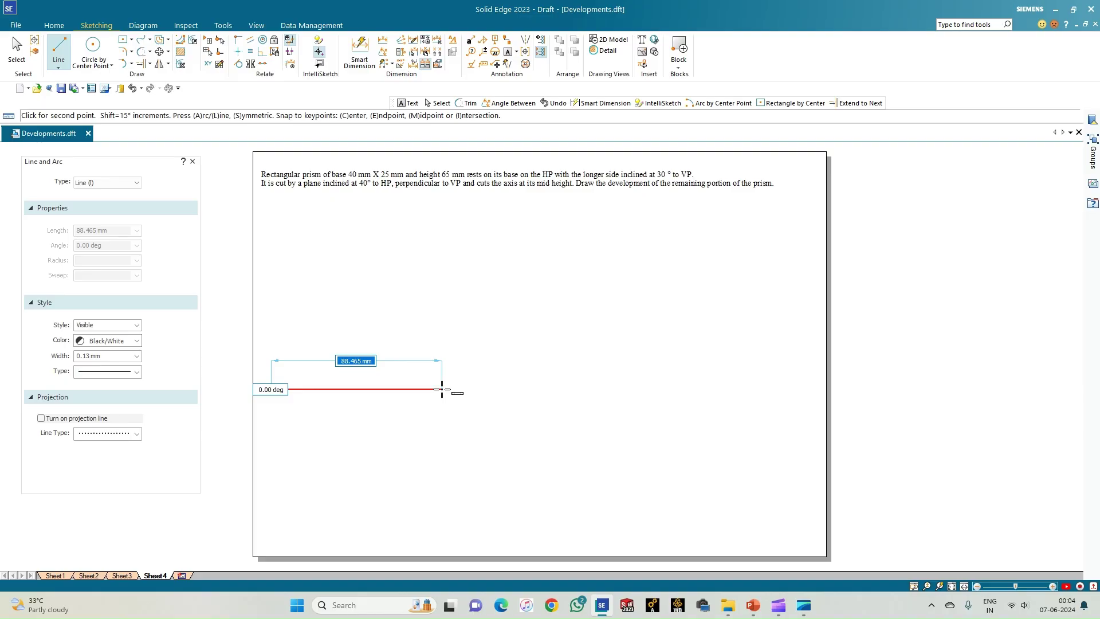
{"action": "left_click", "coordinate": [441, 389]}
{"action": "right_click", "coordinate": [381, 356]}
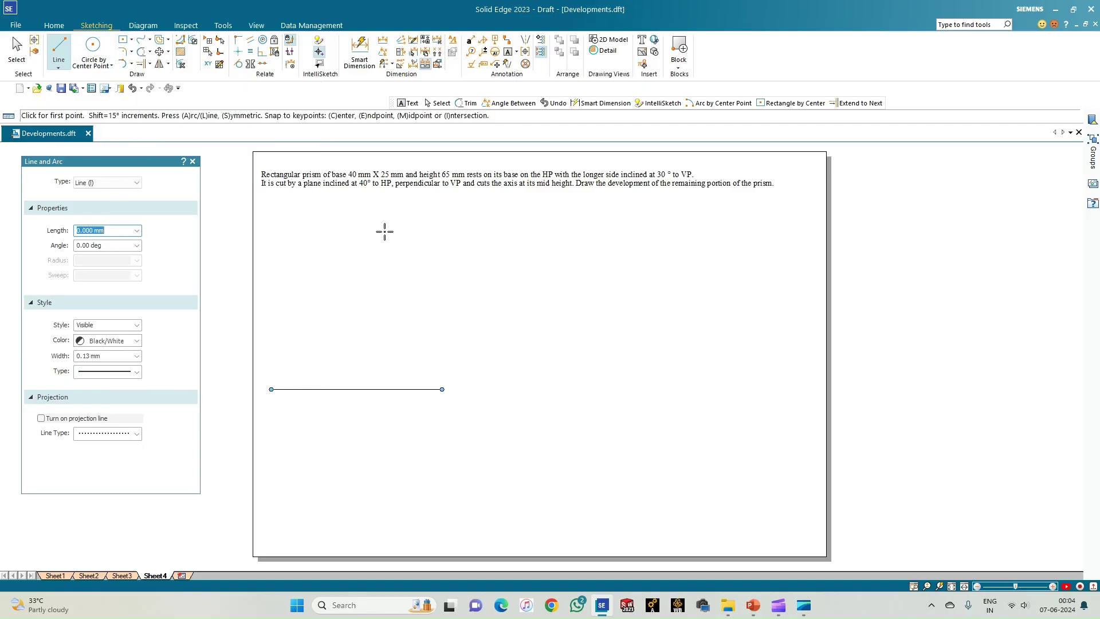
Draw the top view's inclined edge from the XY line at -150° (-180+30).
{"action": "left_click", "coordinate": [408, 389]}
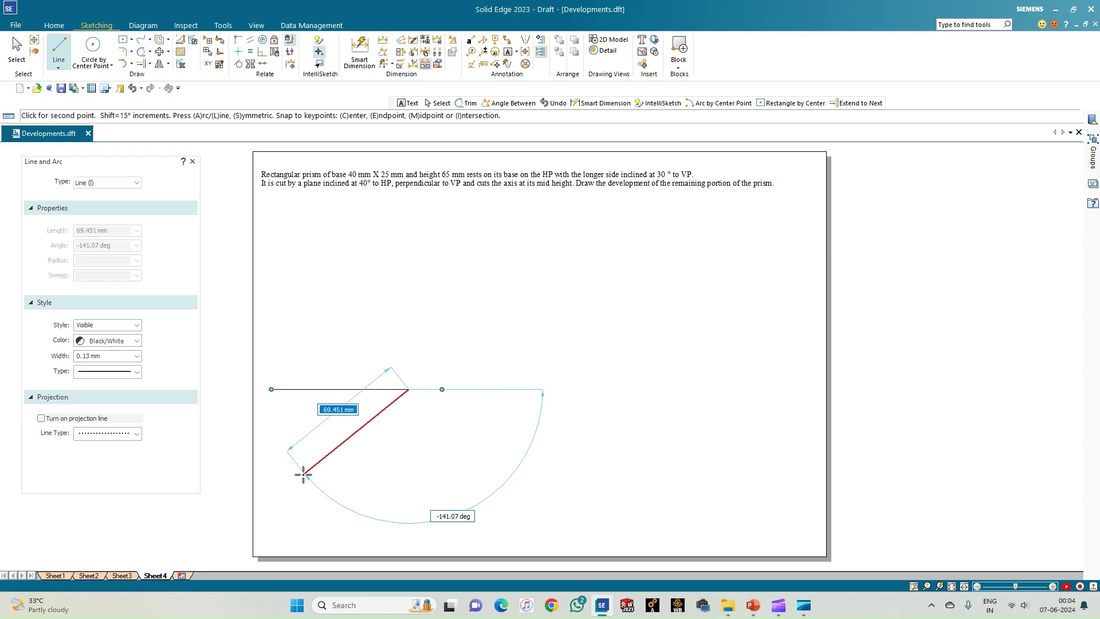
{"action": "key", "text": "Tab"}
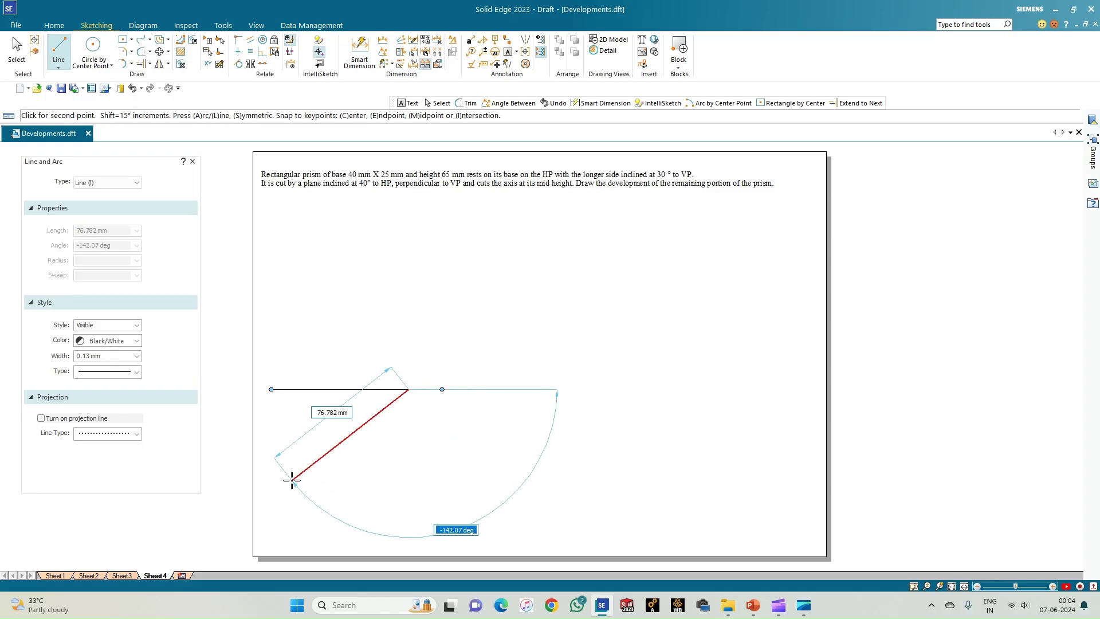
{"action": "type", "text": "-180+30"}
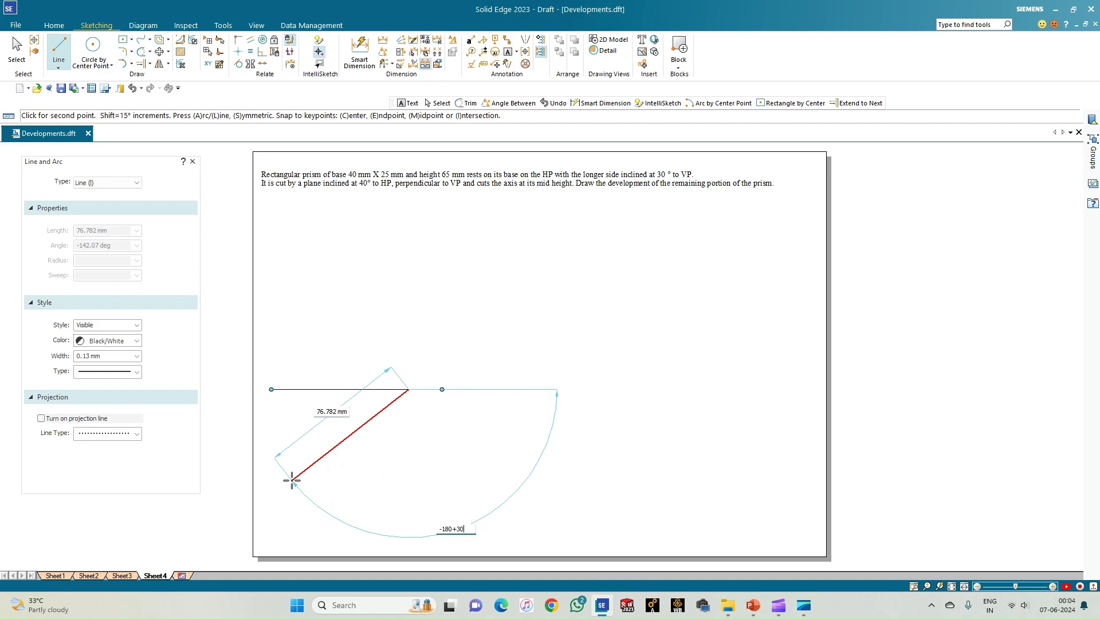
{"action": "key", "text": "Tab"}
{"action": "key", "text": "Return"}
{"action": "key", "text": "Escape"}
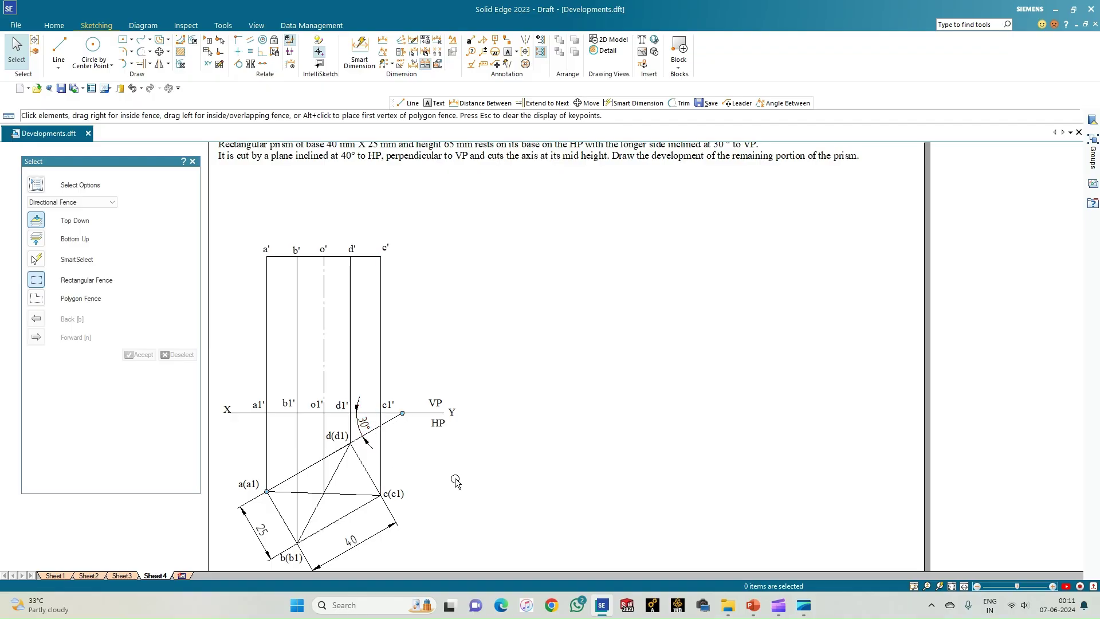
Dimension the front view's a'–a1' edge with its 65 mm height.
{"action": "left_click", "coordinate": [356, 64]}
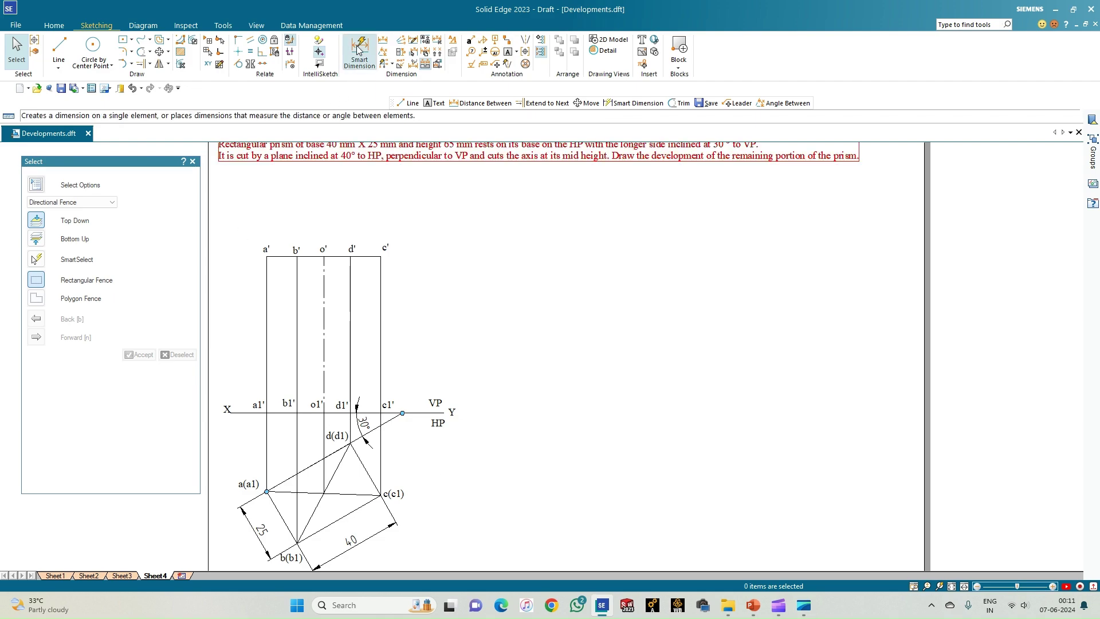
{"action": "left_click", "coordinate": [267, 317]}
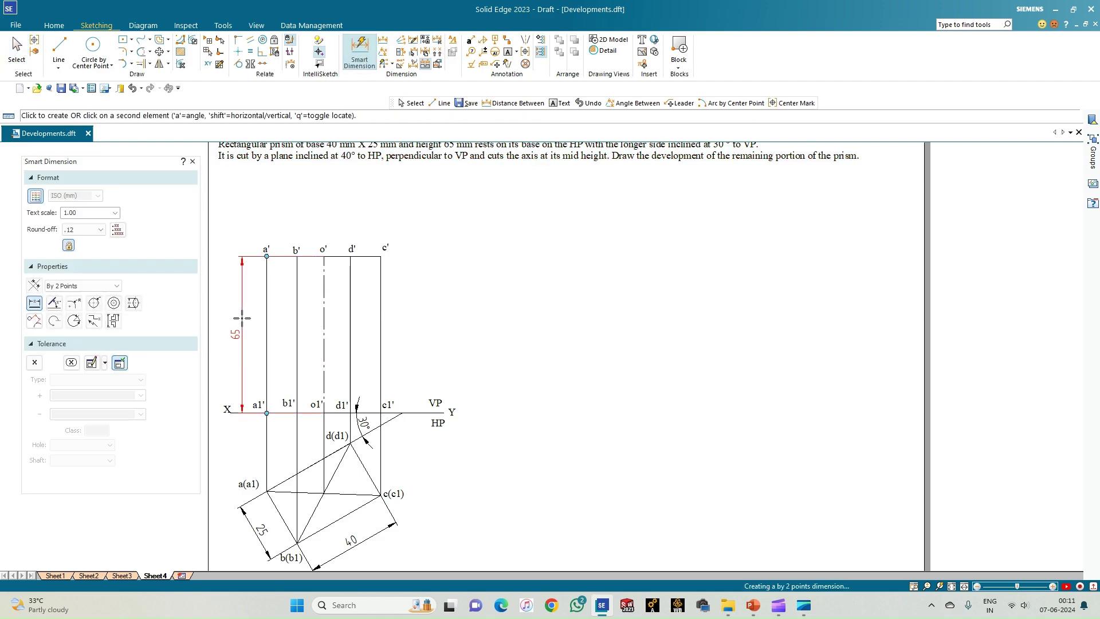
{"action": "left_click", "coordinate": [235, 315]}
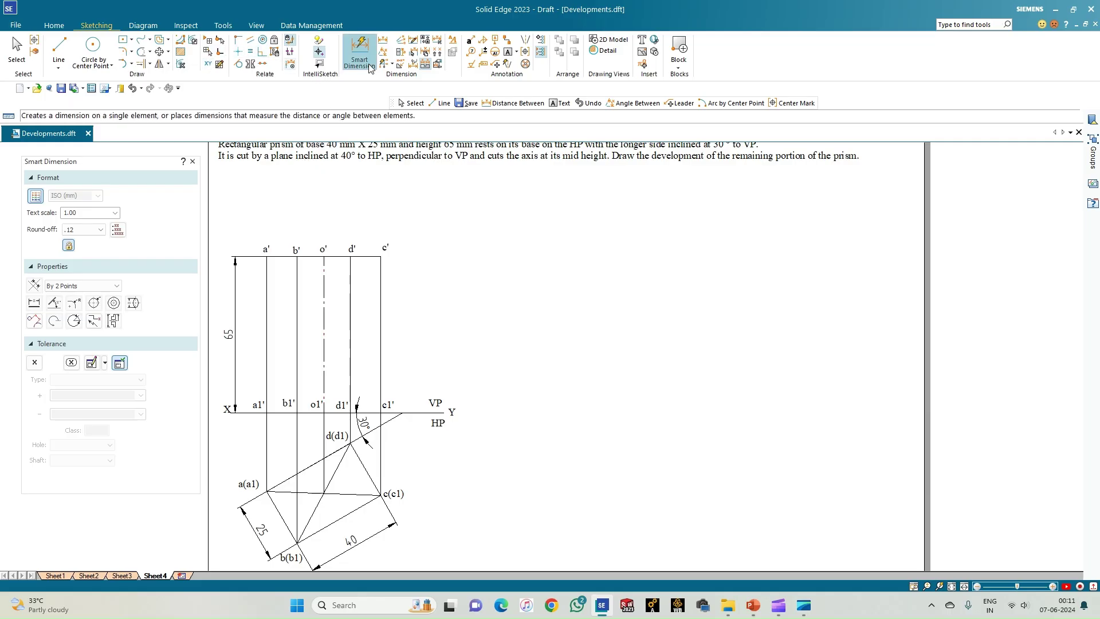
Review and confirm the IntelliSketch relationship settings.
{"action": "left_click", "coordinate": [320, 66]}
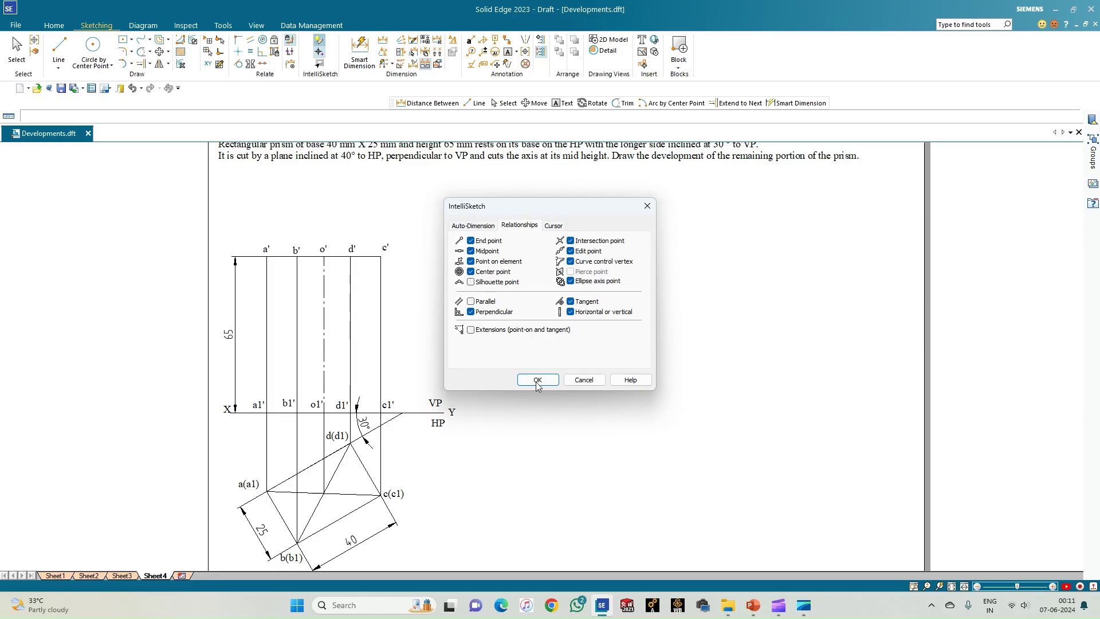
{"action": "left_click", "coordinate": [538, 386]}
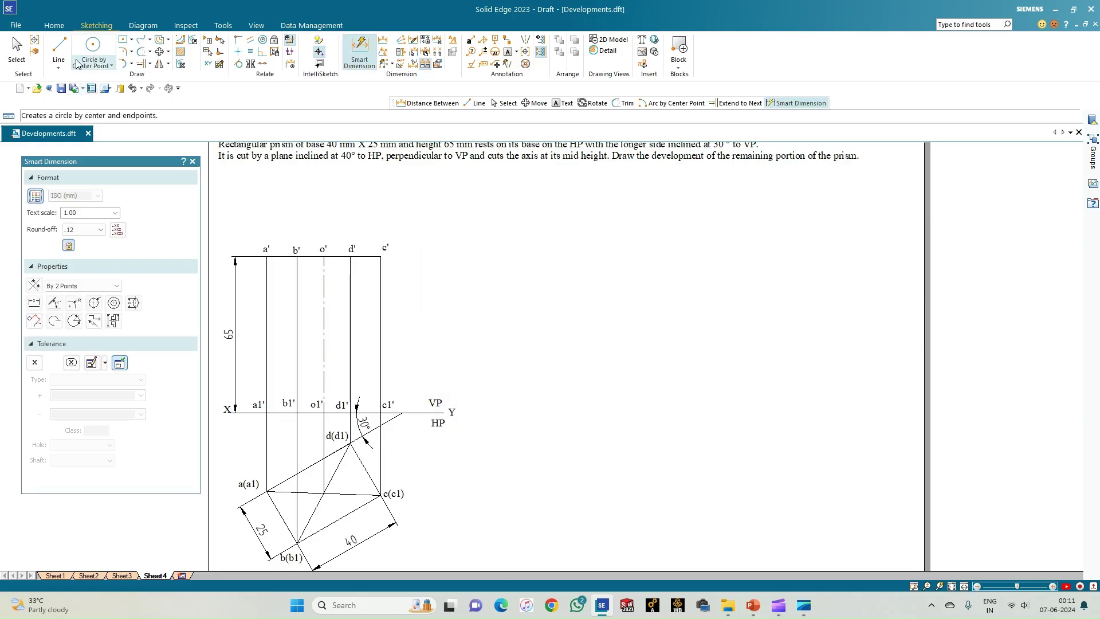
{"action": "left_click", "coordinate": [59, 52]}
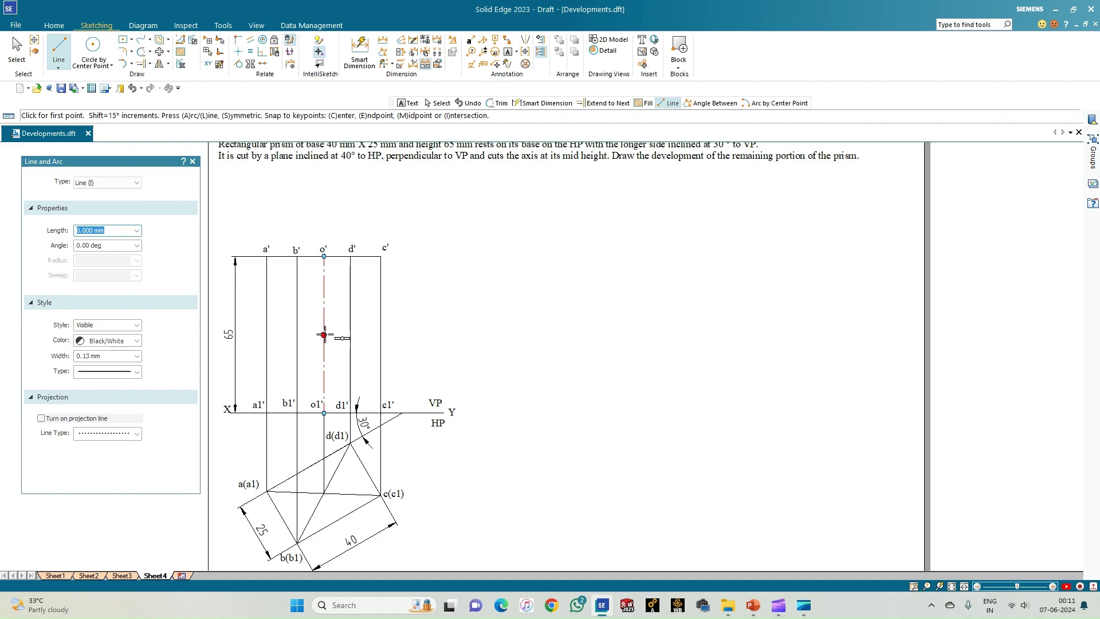
Draw a 40° cutting-plane line from the axis midpoint to c', extended down to a'.
{"action": "left_click", "coordinate": [324, 335]}
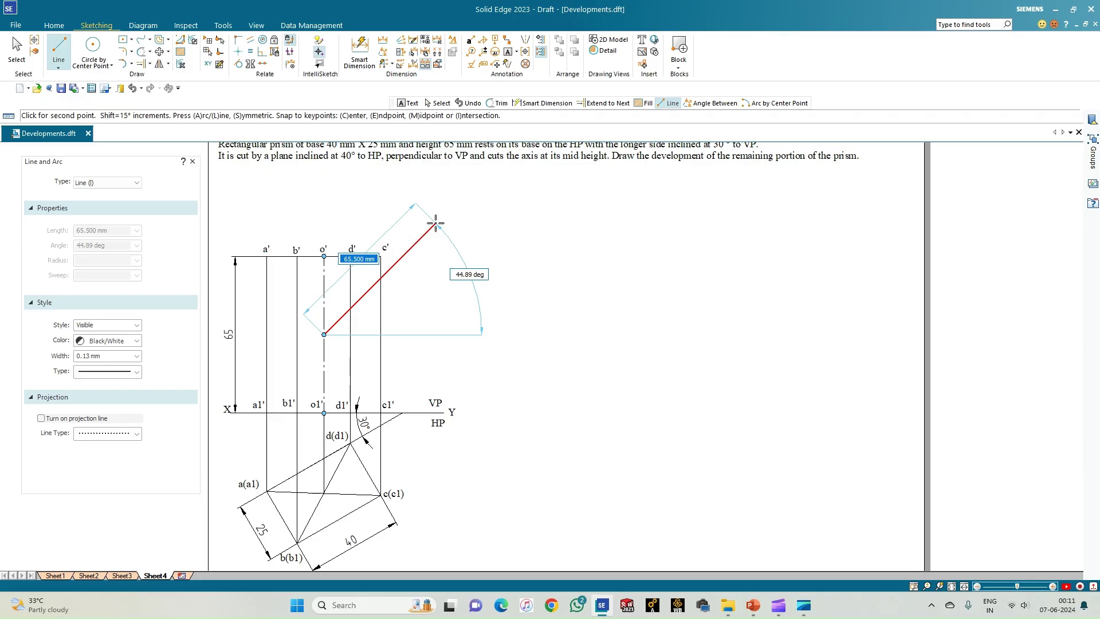
{"action": "key", "text": "Tab"}
{"action": "type", "text": "40"}
{"action": "key", "text": "Tab"}
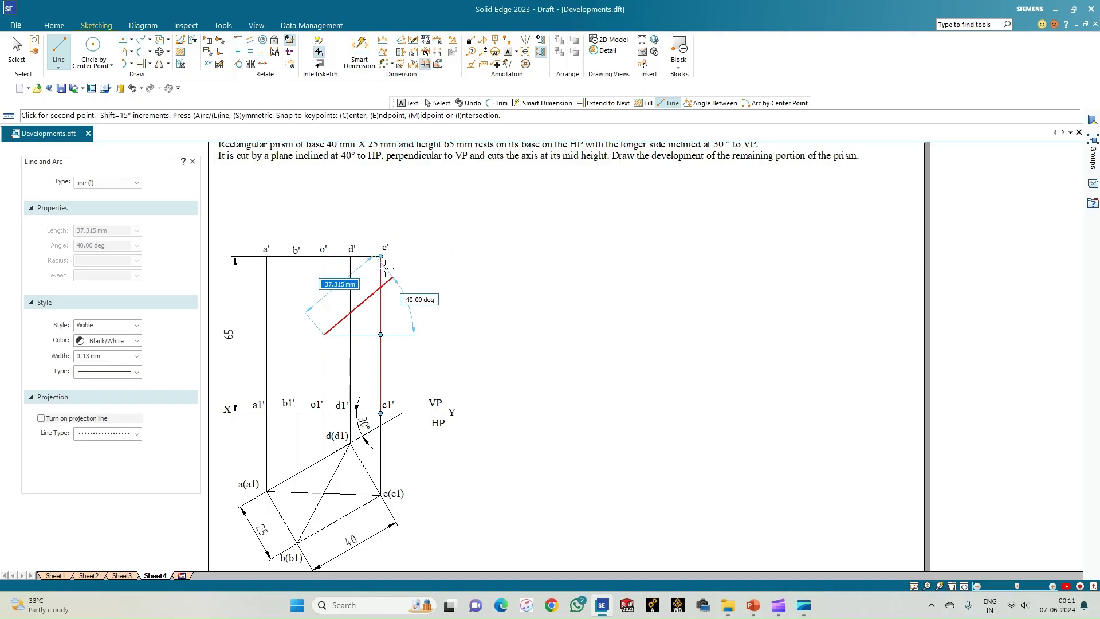
{"action": "left_click", "coordinate": [381, 287]}
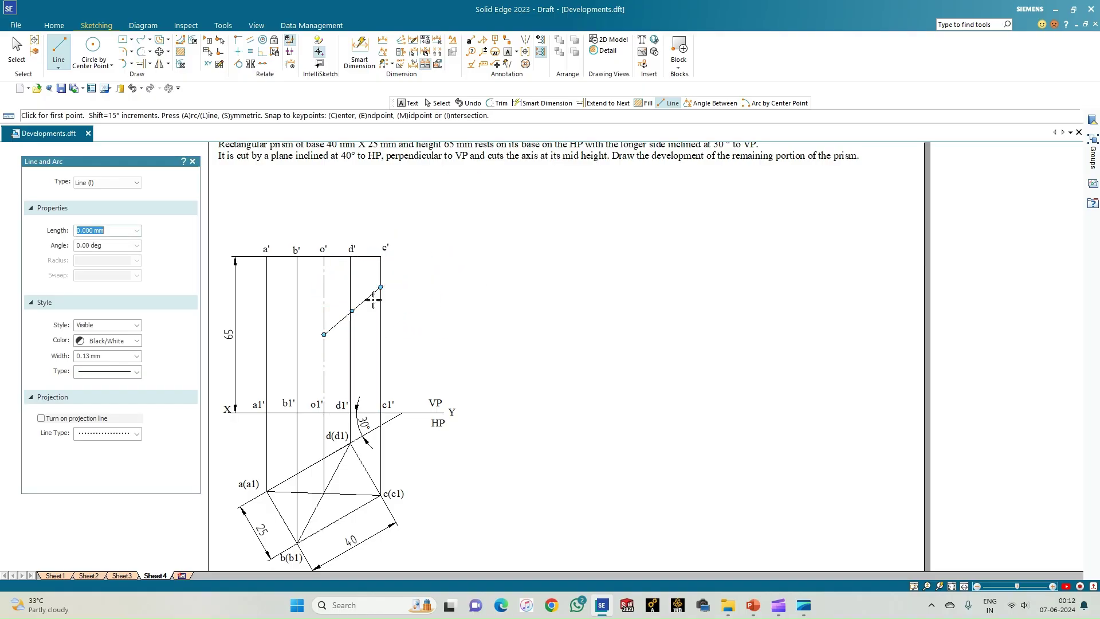
{"action": "left_click", "coordinate": [140, 64]}
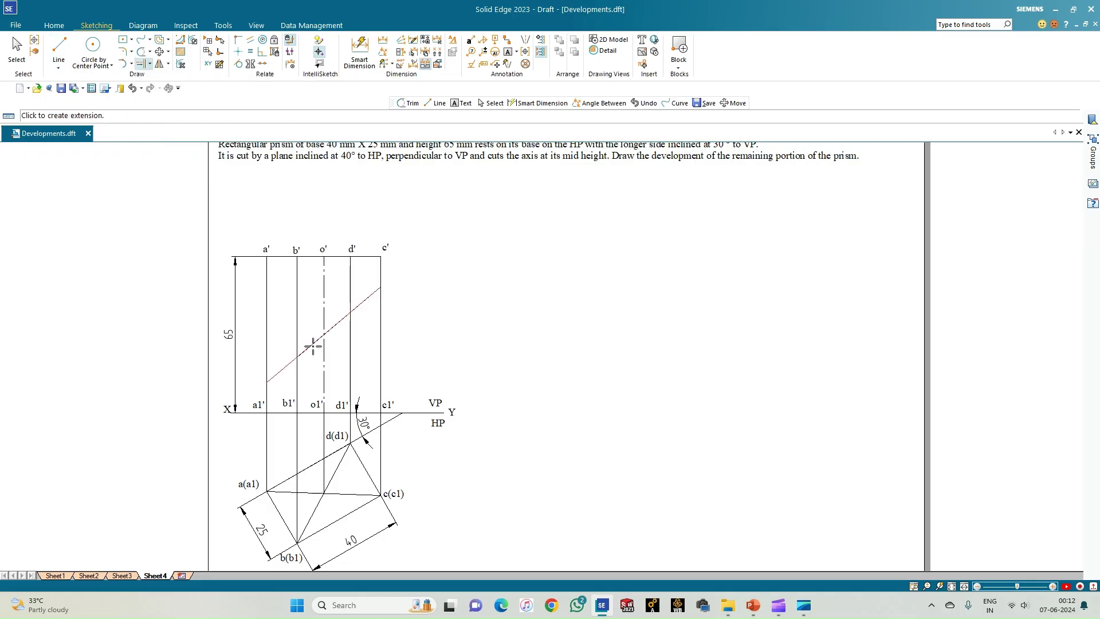
{"action": "left_click", "coordinate": [314, 345]}
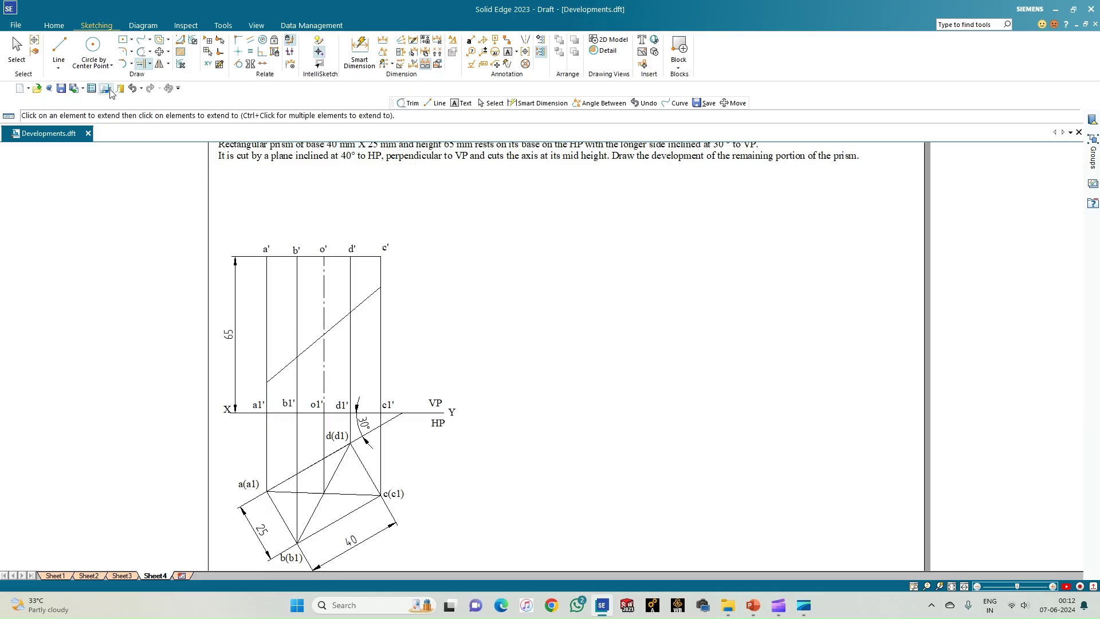
Trace the visible outline at 0.50 mm from the cut on a' down to a1' and b1'.
{"action": "left_click", "coordinate": [59, 47]}
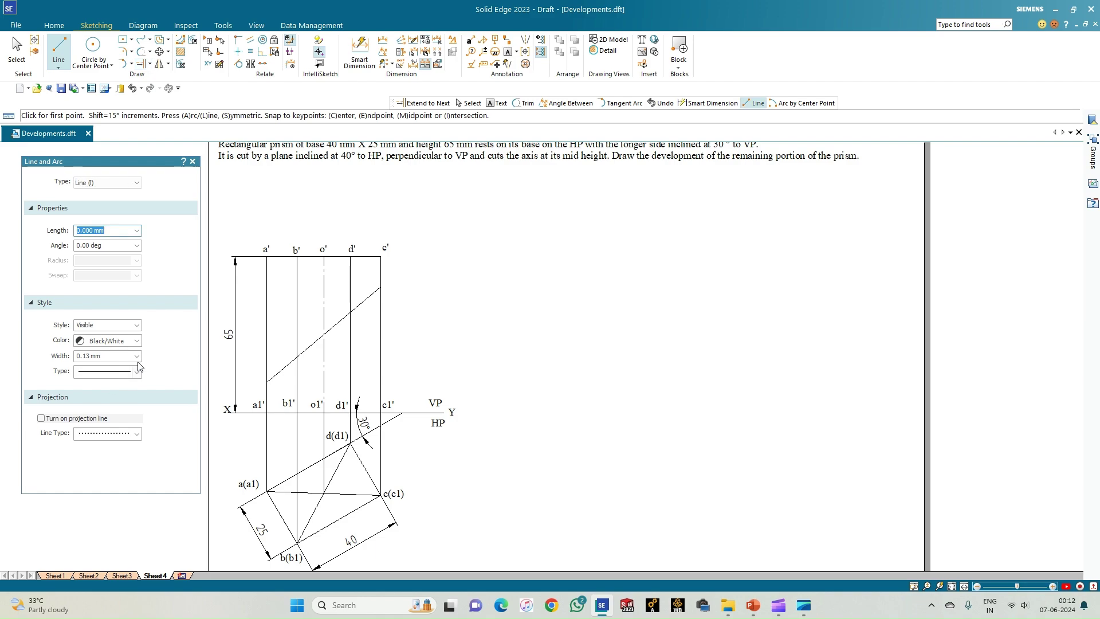
{"action": "left_click", "coordinate": [137, 356]}
{"action": "left_click", "coordinate": [112, 397]}
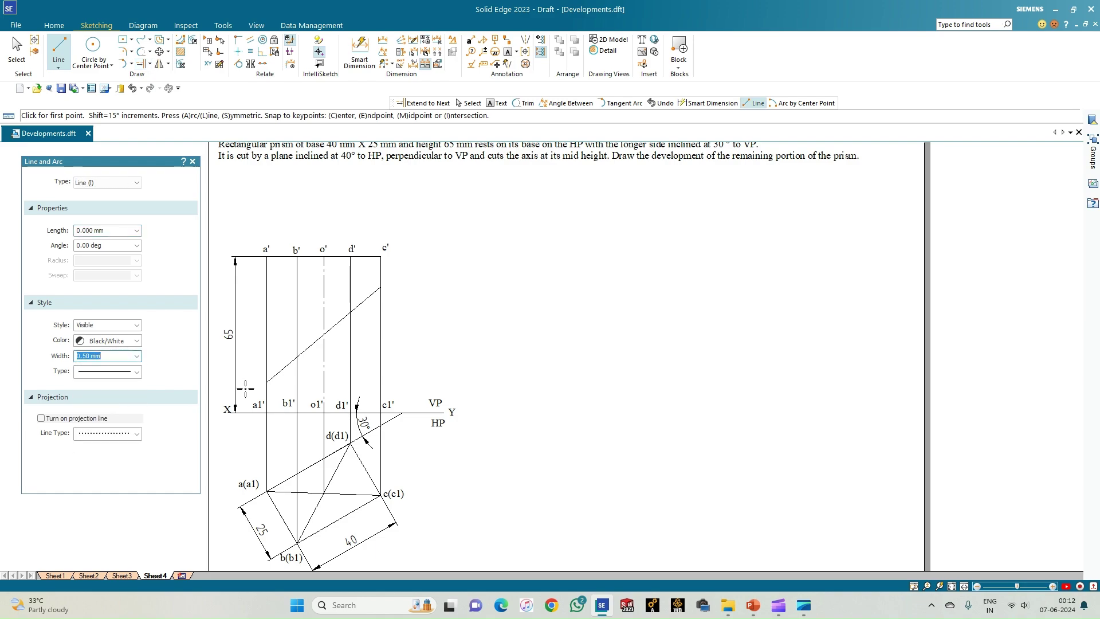
{"action": "left_click", "coordinate": [266, 382]}
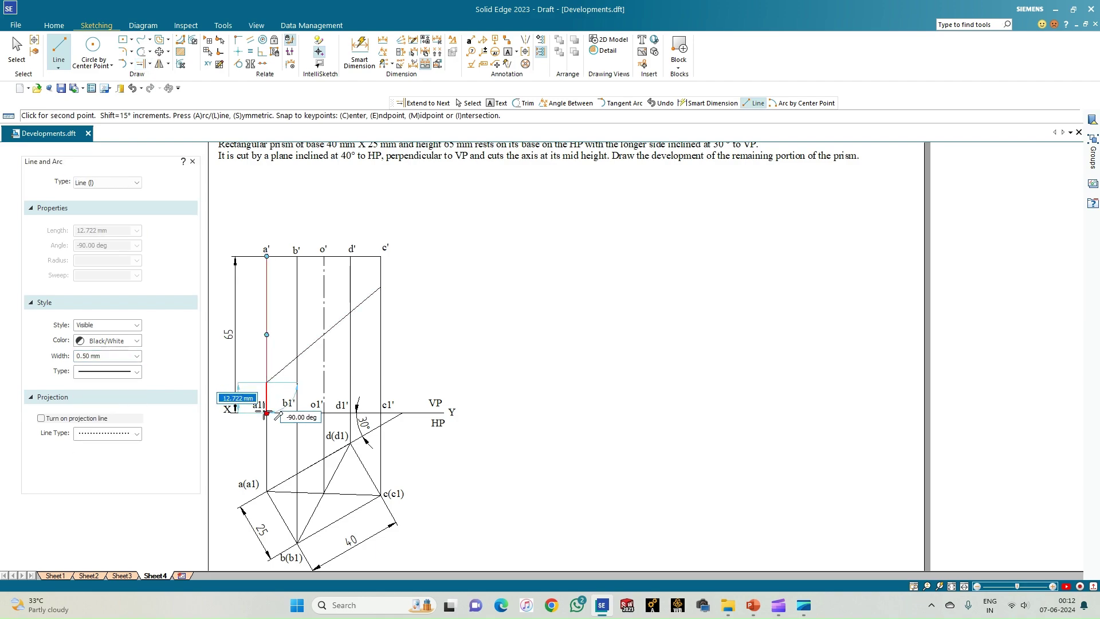
{"action": "left_click", "coordinate": [266, 413]}
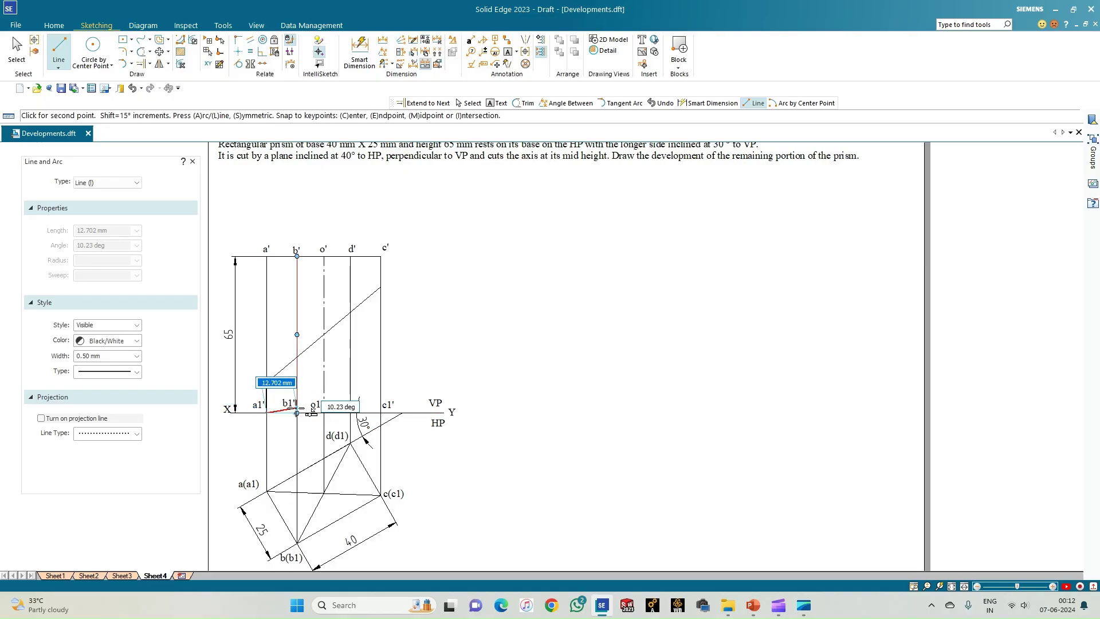
{"action": "left_click", "coordinate": [297, 412]}
{"action": "right_click", "coordinate": [297, 358]}
Trace the thick edge from the cut point on c' down to c1' and back to b1'.
{"action": "left_click", "coordinate": [323, 334]}
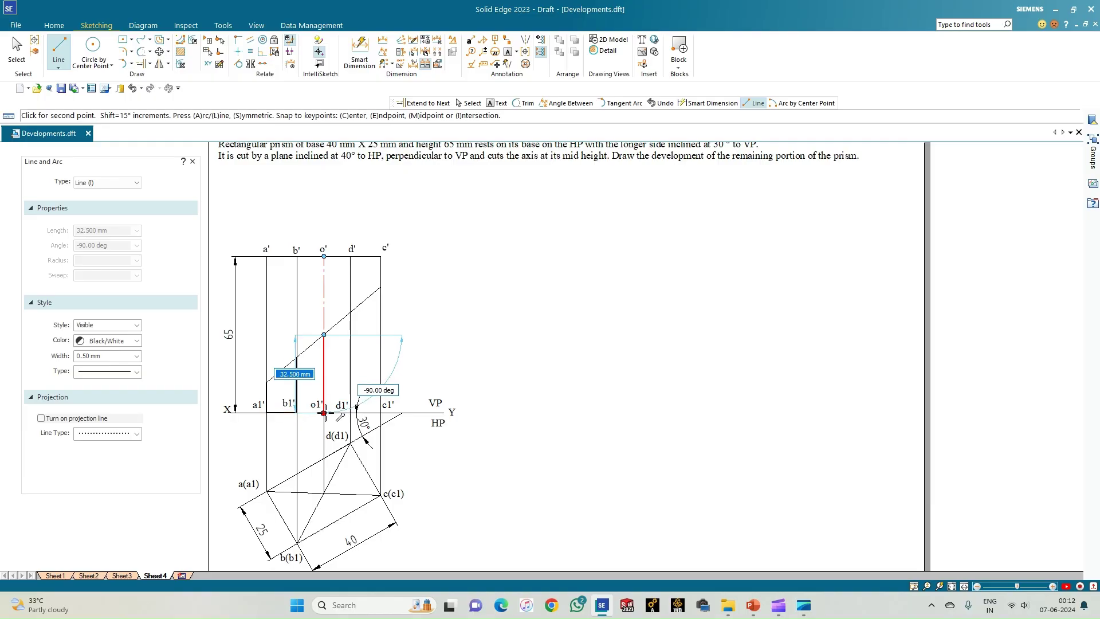
{"action": "right_click", "coordinate": [335, 410]}
{"action": "left_click", "coordinate": [351, 313]}
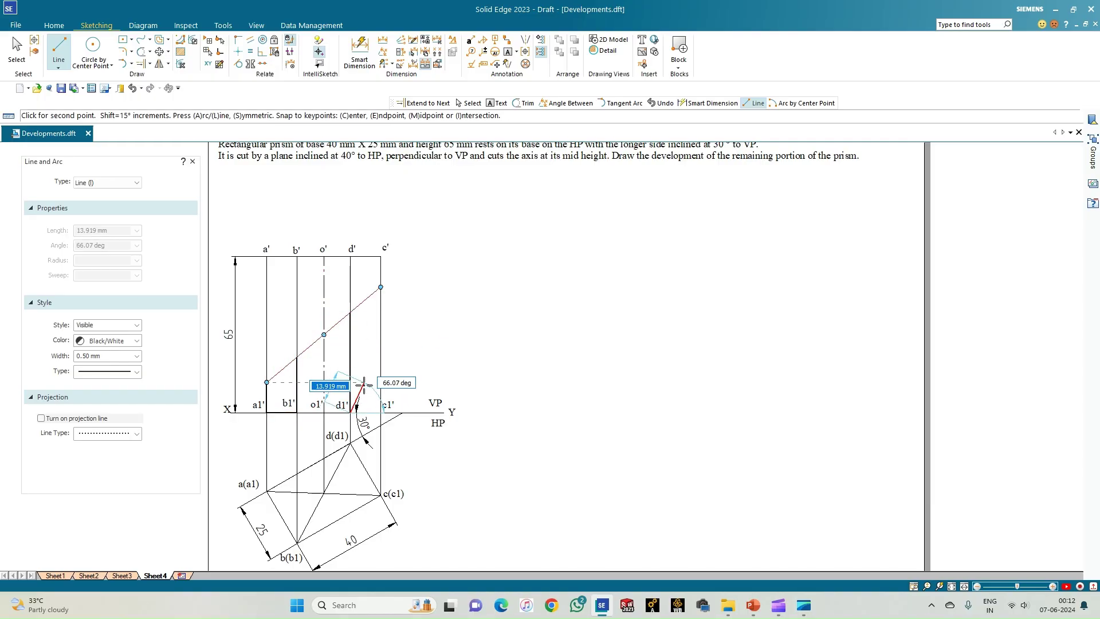
{"action": "right_click", "coordinate": [355, 408]}
{"action": "left_click", "coordinate": [381, 287]}
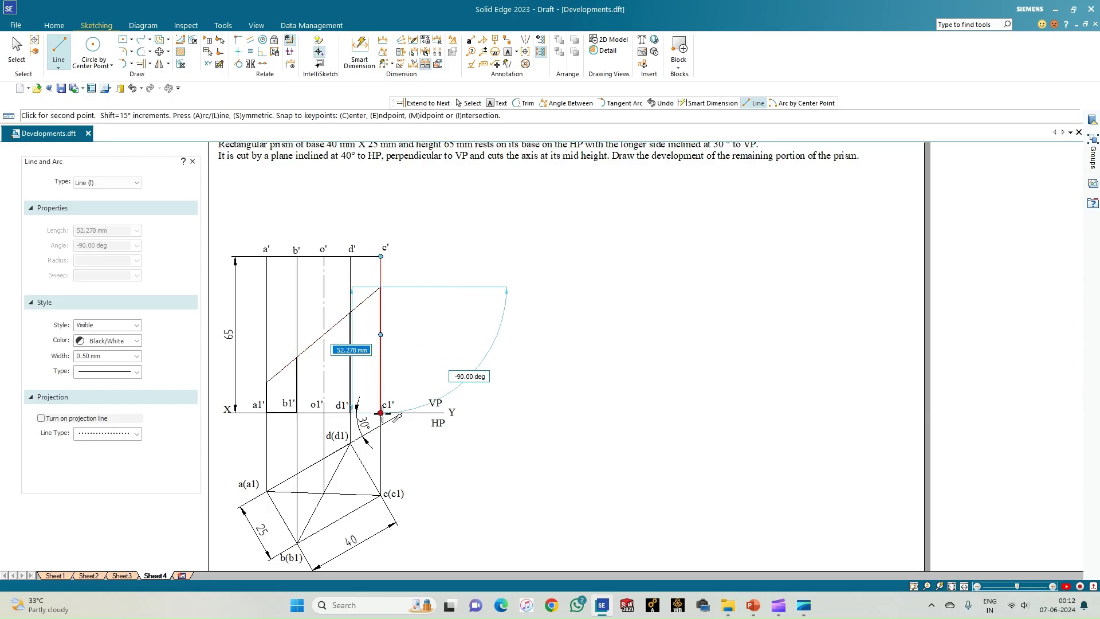
{"action": "left_click", "coordinate": [381, 413]}
{"action": "left_click", "coordinate": [297, 412]}
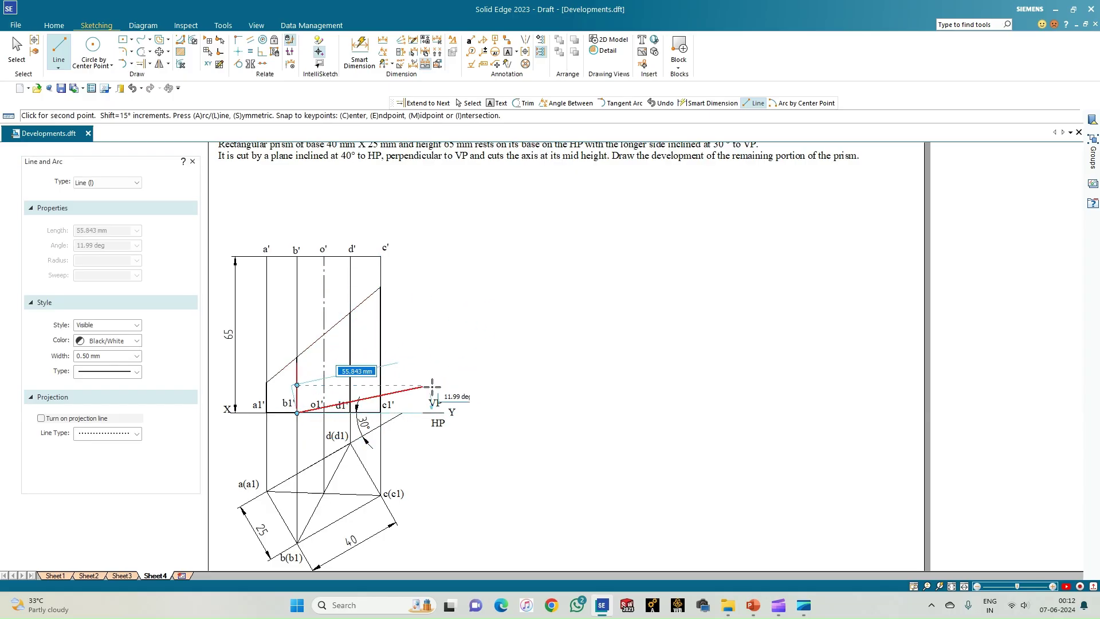
{"action": "right_click", "coordinate": [298, 415]}
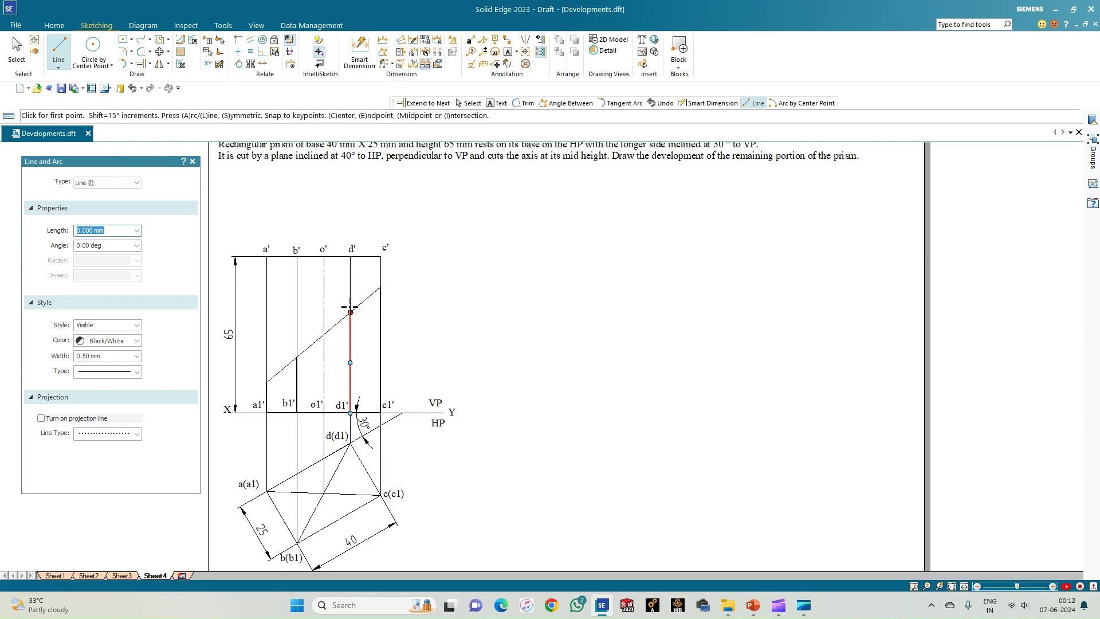
Outline the top-view rectangle through a(a1), b(b1), c(c1) and d(d1).
{"action": "left_click", "coordinate": [266, 492]}
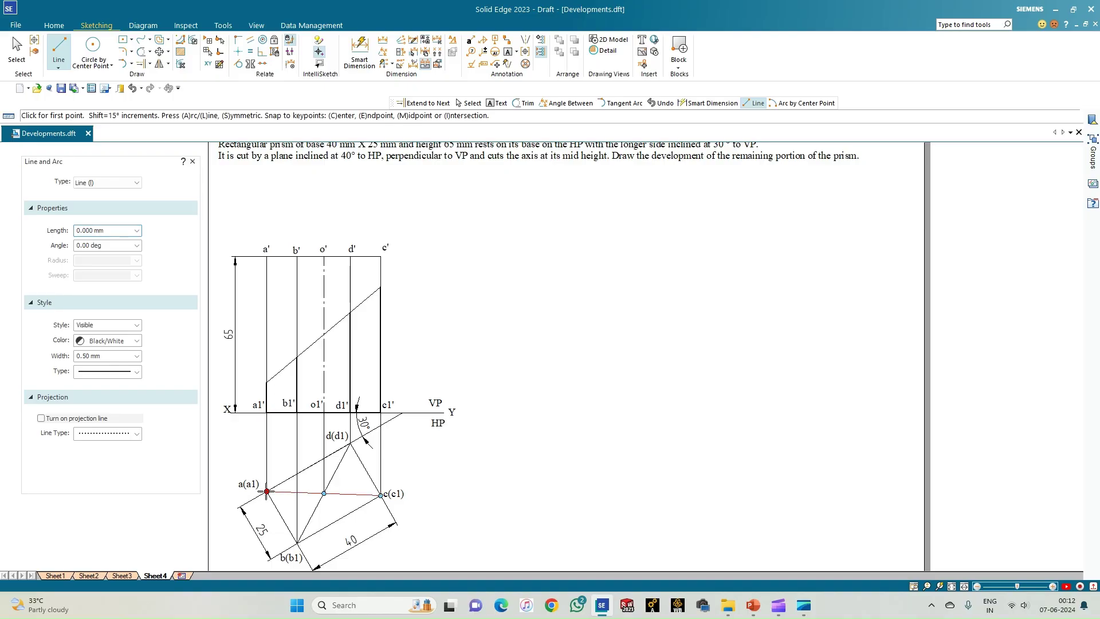
{"action": "left_click", "coordinate": [297, 542]}
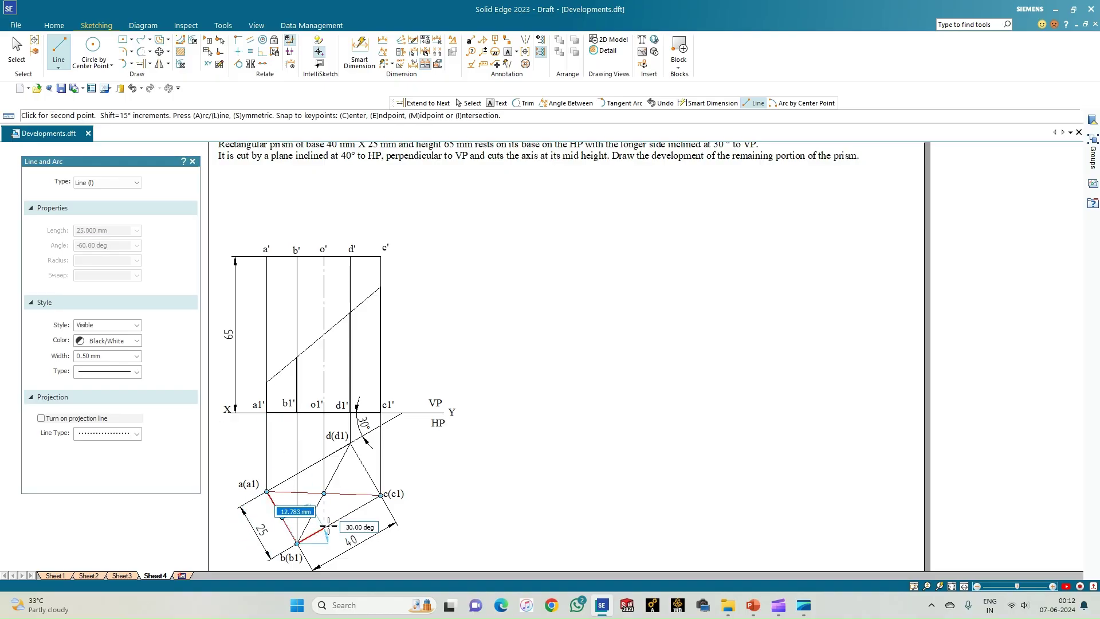
{"action": "left_click", "coordinate": [381, 495]}
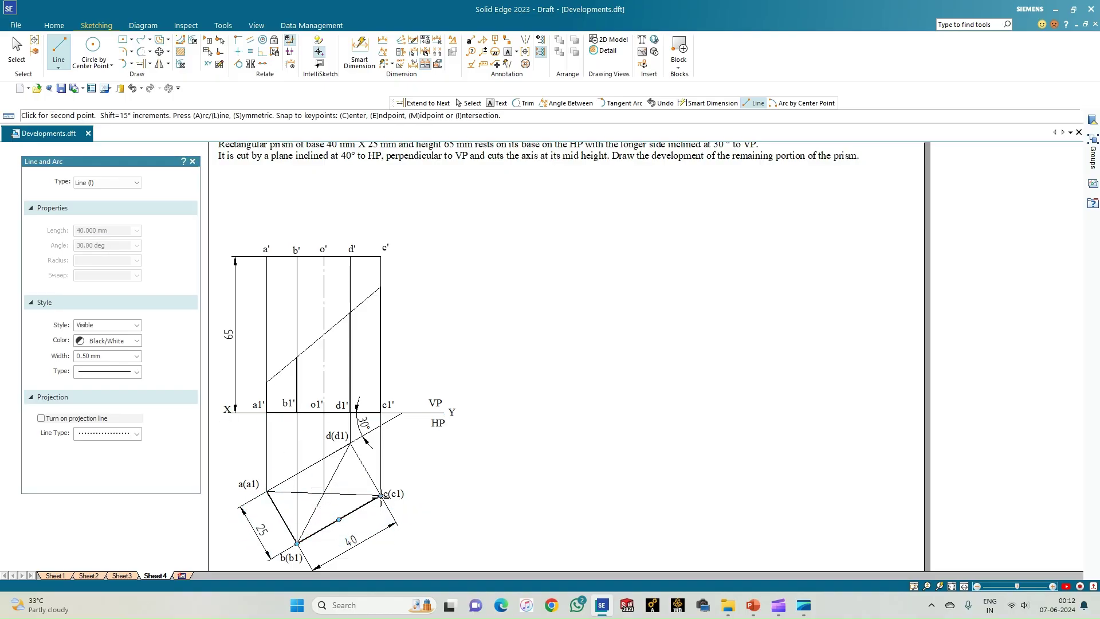
{"action": "left_click", "coordinate": [351, 443]}
{"action": "left_click", "coordinate": [267, 492]}
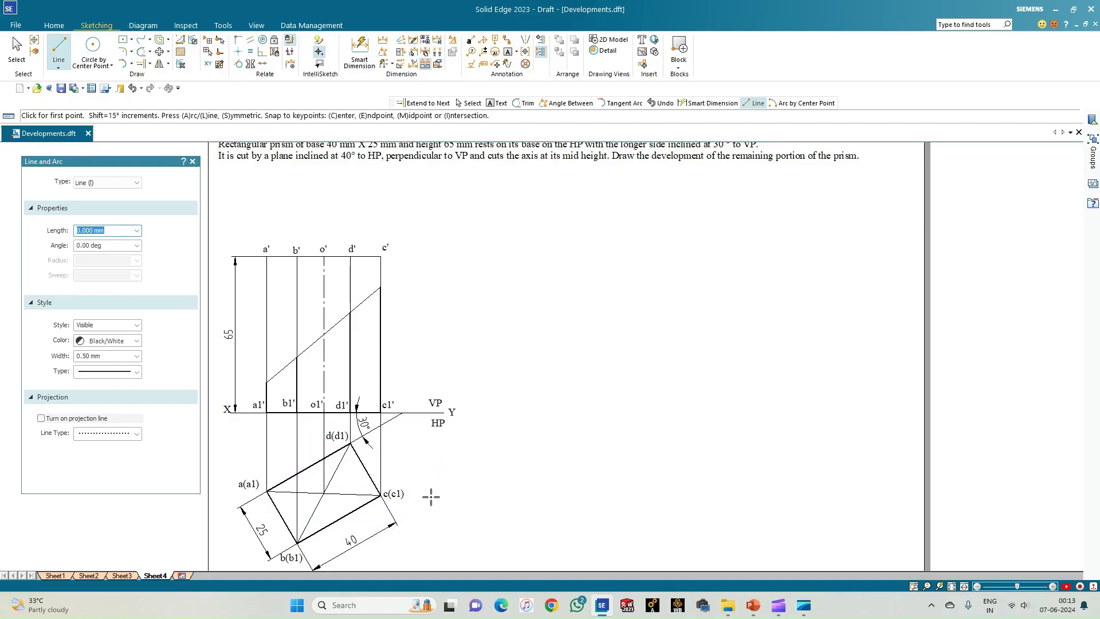
{"action": "left_click", "coordinate": [497, 103]}
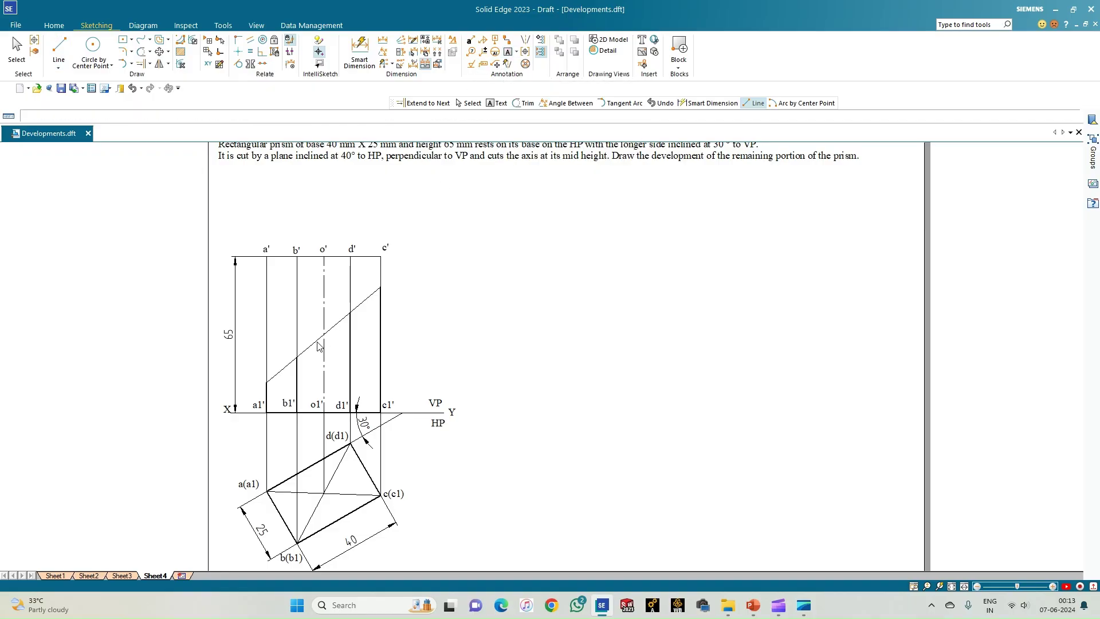
Place labels 1'–4' at the front view's cut points and o(o1) at the top view's centre.
{"action": "left_click", "coordinate": [257, 376]}
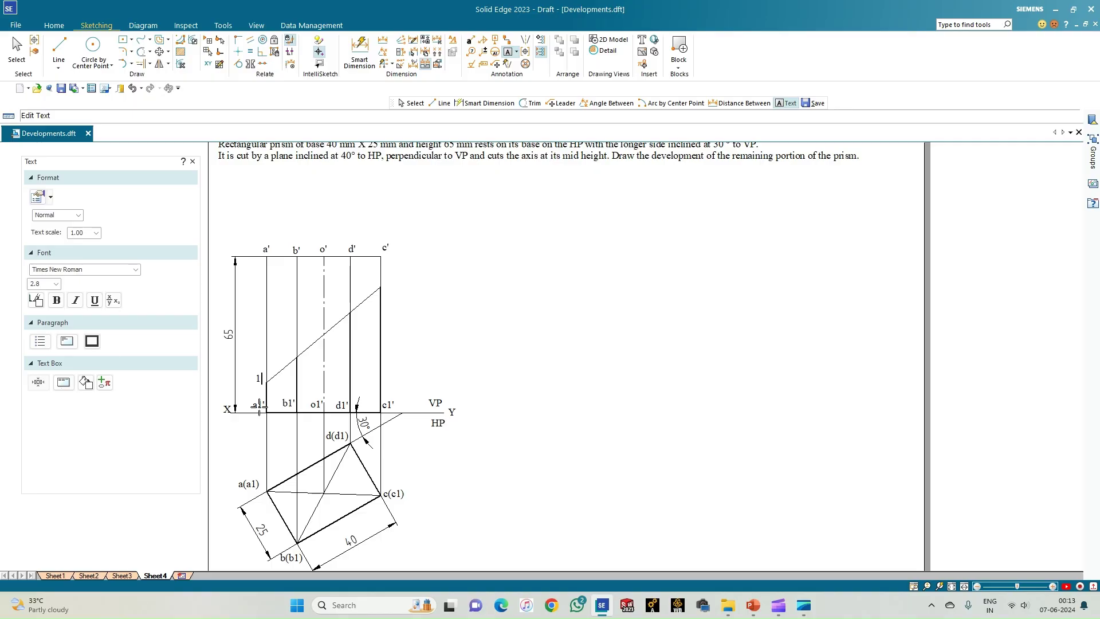
{"action": "type", "text": ")"}
{"action": "type", "text": "'"}
{"action": "left_click", "coordinate": [381, 274]}
{"action": "type", "text": "3'"}
{"action": "left_click", "coordinate": [342, 295]}
{"action": "left_click", "coordinate": [324, 500]}
{"action": "left_click", "coordinate": [58, 49]}
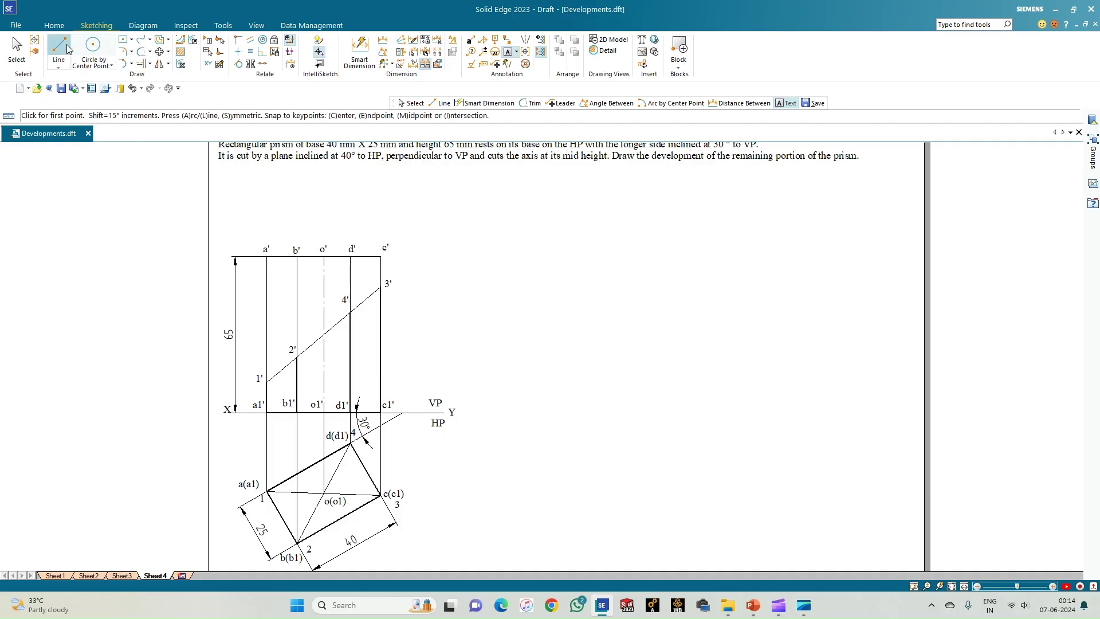
Draw a 0.13 mm baseline of 25, 40, 25 and 40 mm segments, then untick Midpoint snapping.
{"action": "left_click", "coordinate": [136, 356]}
{"action": "left_click", "coordinate": [106, 367]}
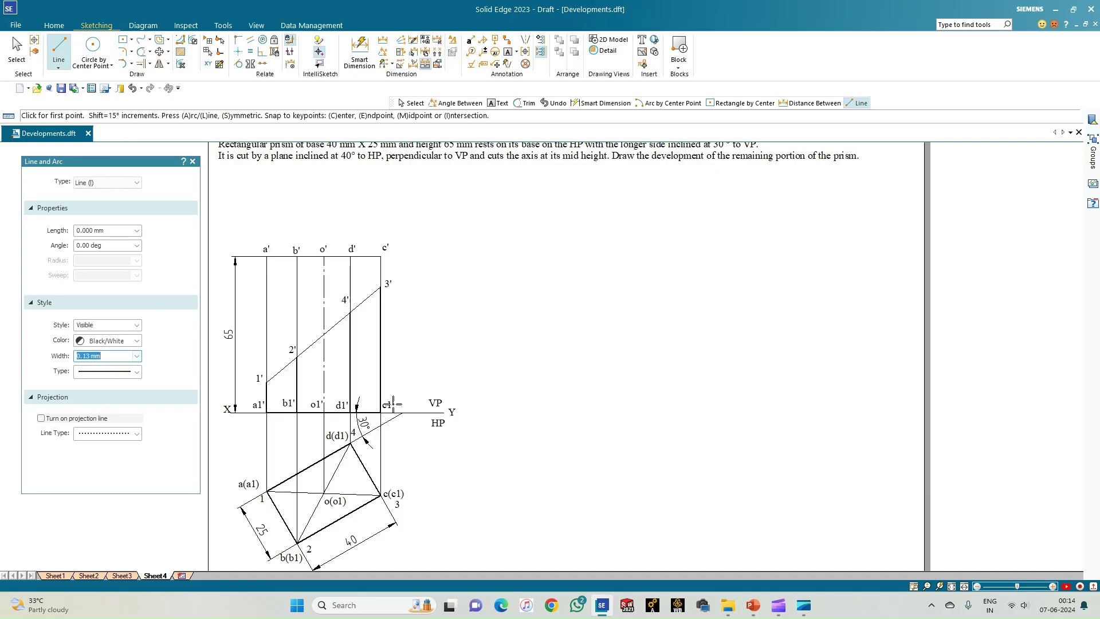
{"action": "left_click", "coordinate": [513, 413]}
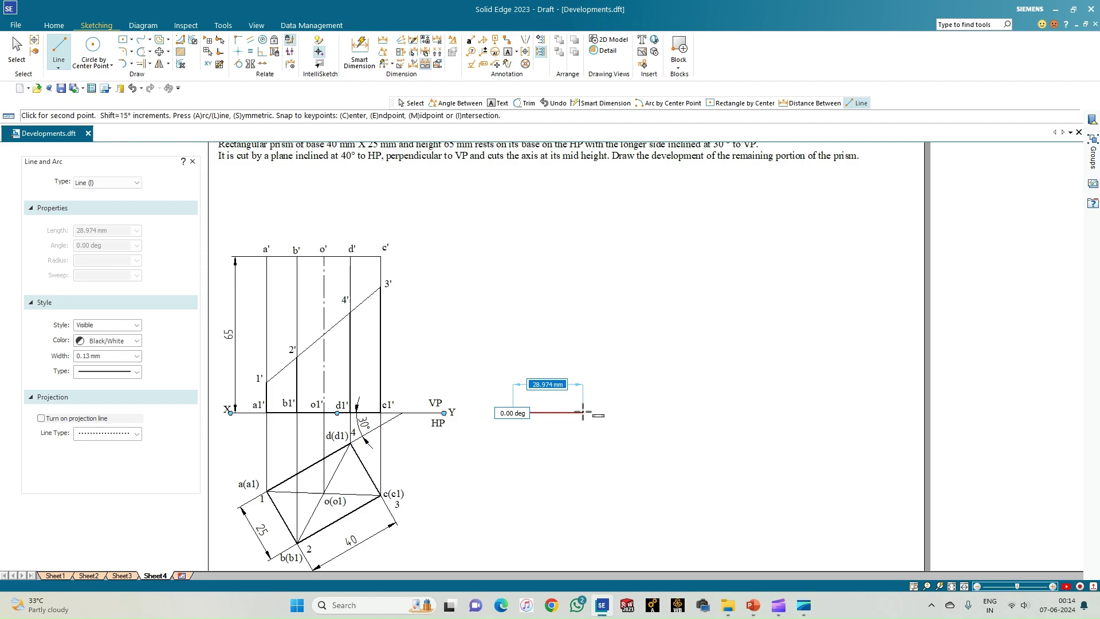
{"action": "type", "text": "25"}
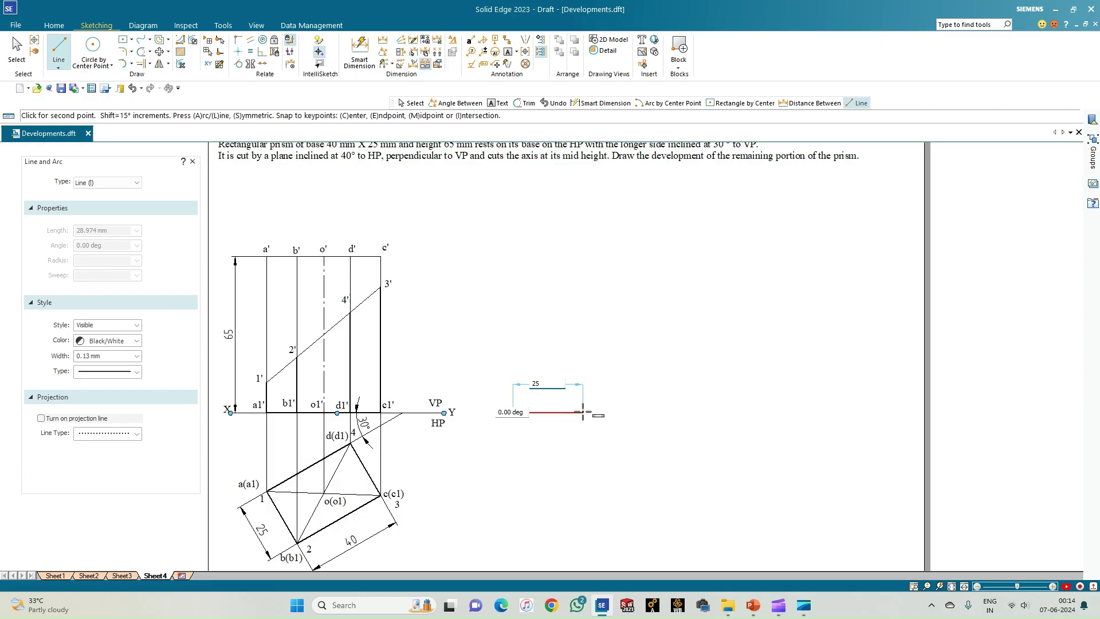
{"action": "key", "text": "Return"}
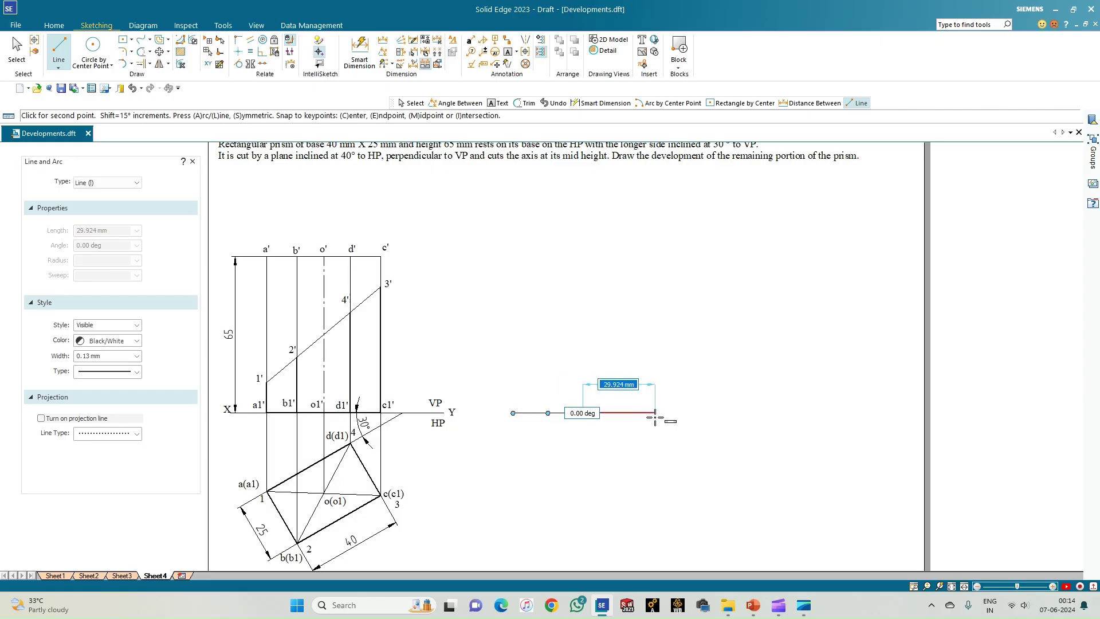
{"action": "type", "text": "40"}
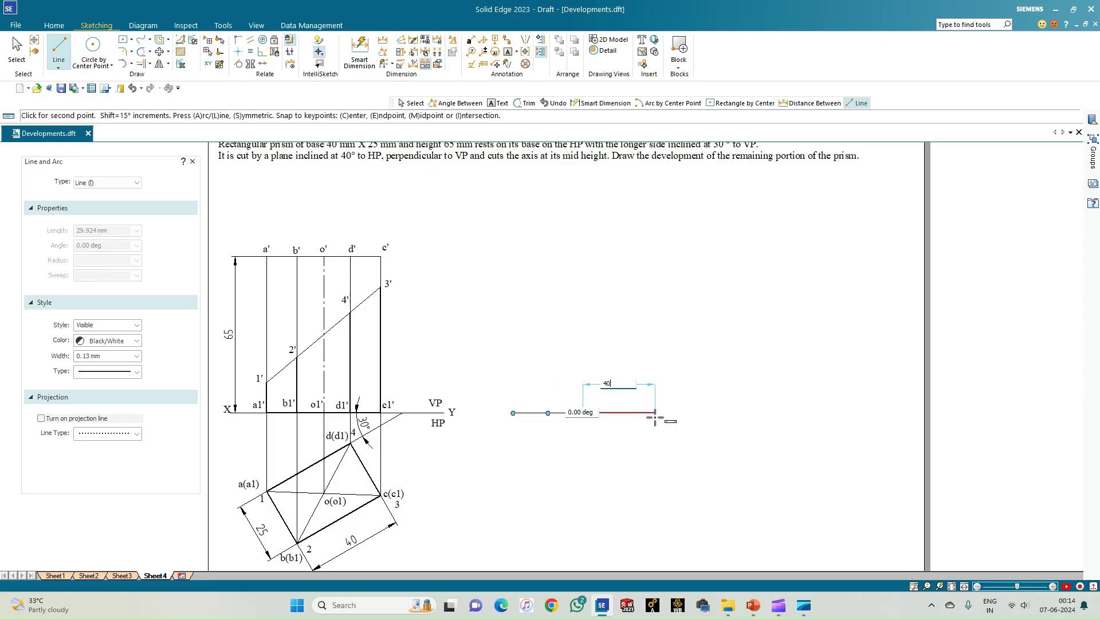
{"action": "key", "text": "Return"}
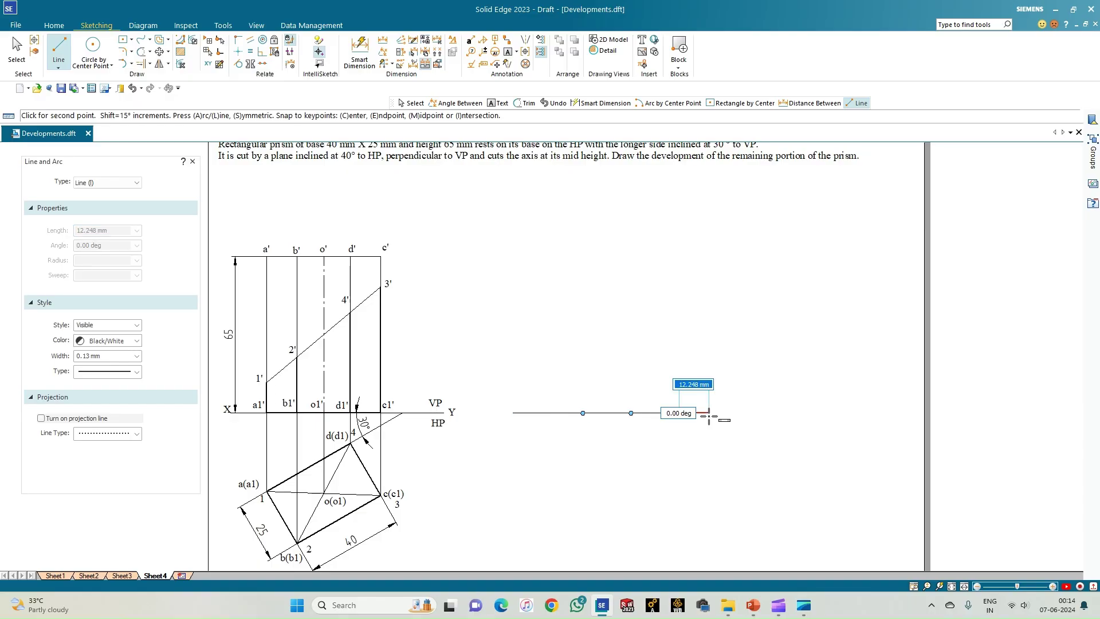
{"action": "type", "text": "25"}
{"action": "key", "text": "Return"}
{"action": "type", "text": "4"}
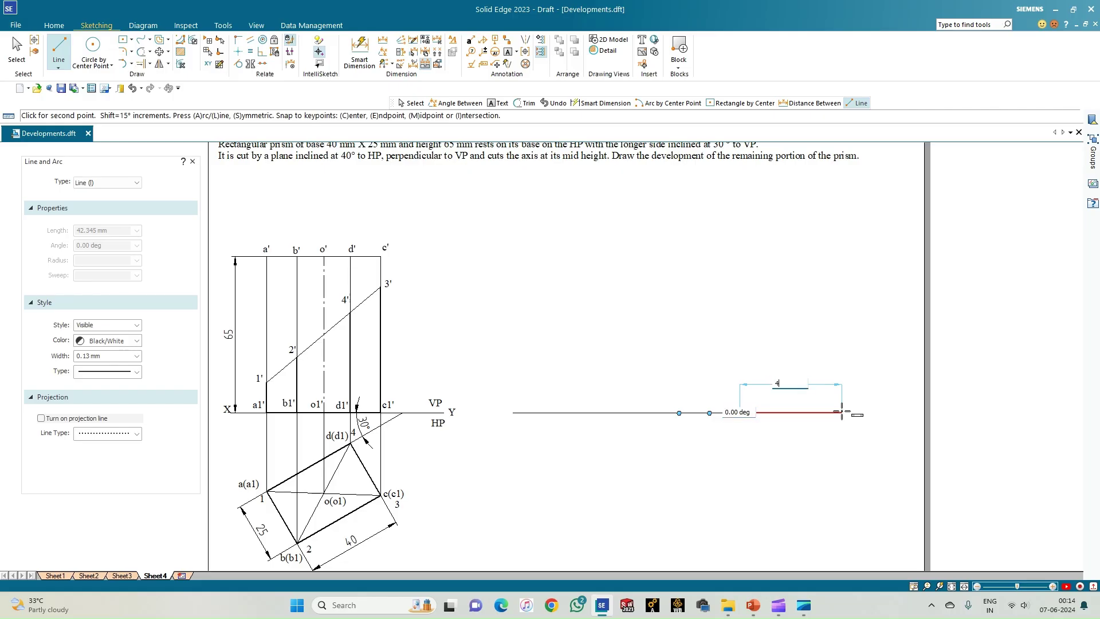
{"action": "key", "text": "Return"}
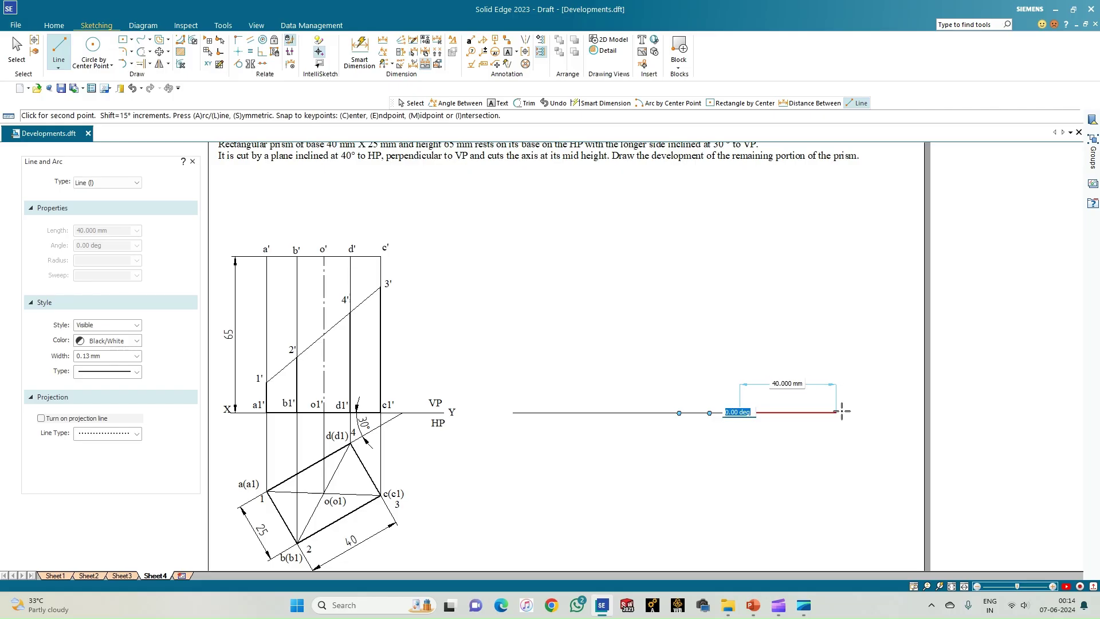
{"action": "key", "text": "Return"}
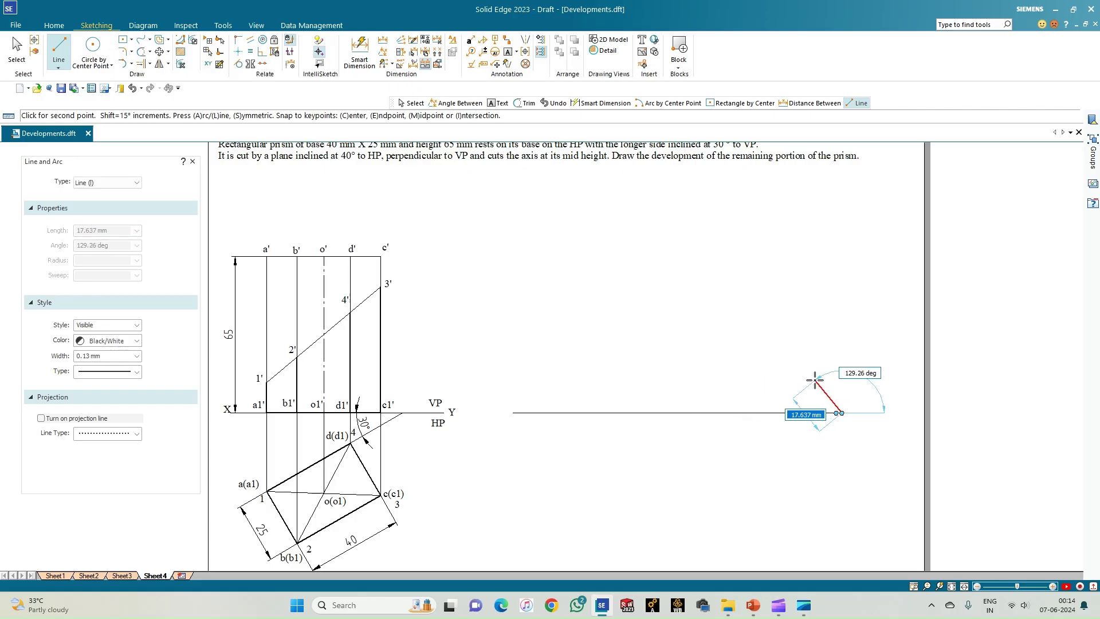
{"action": "key", "text": "Escape"}
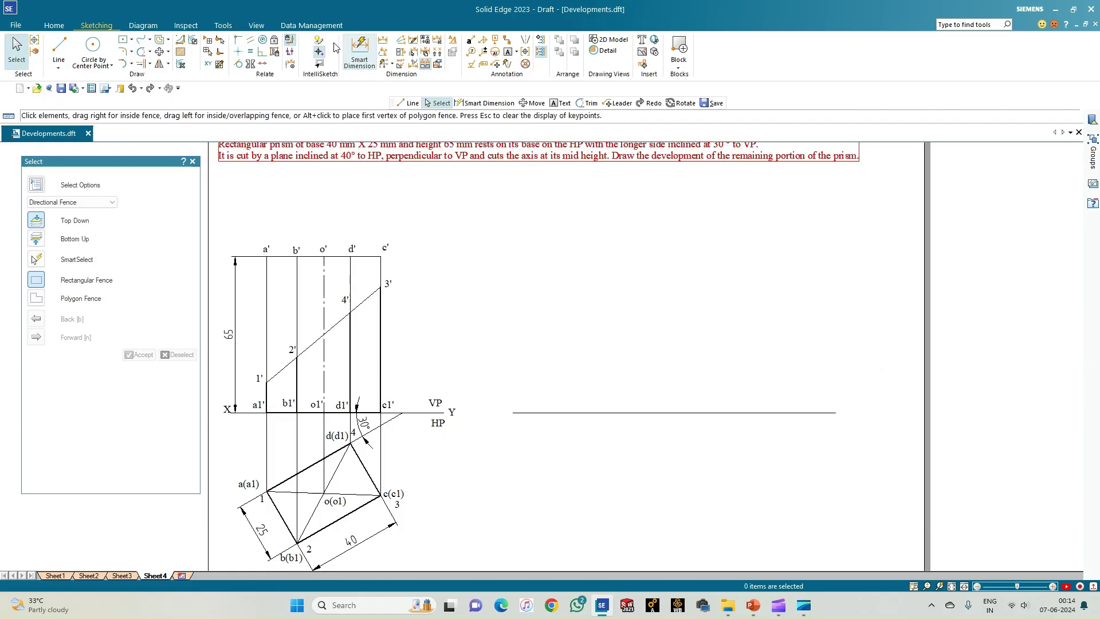
{"action": "left_click", "coordinate": [320, 45]}
{"action": "left_click", "coordinate": [471, 251]}
Draw the 65 mm left edge and the first two panels, 25 mm and 40 mm wide.
{"action": "left_click", "coordinate": [524, 378]}
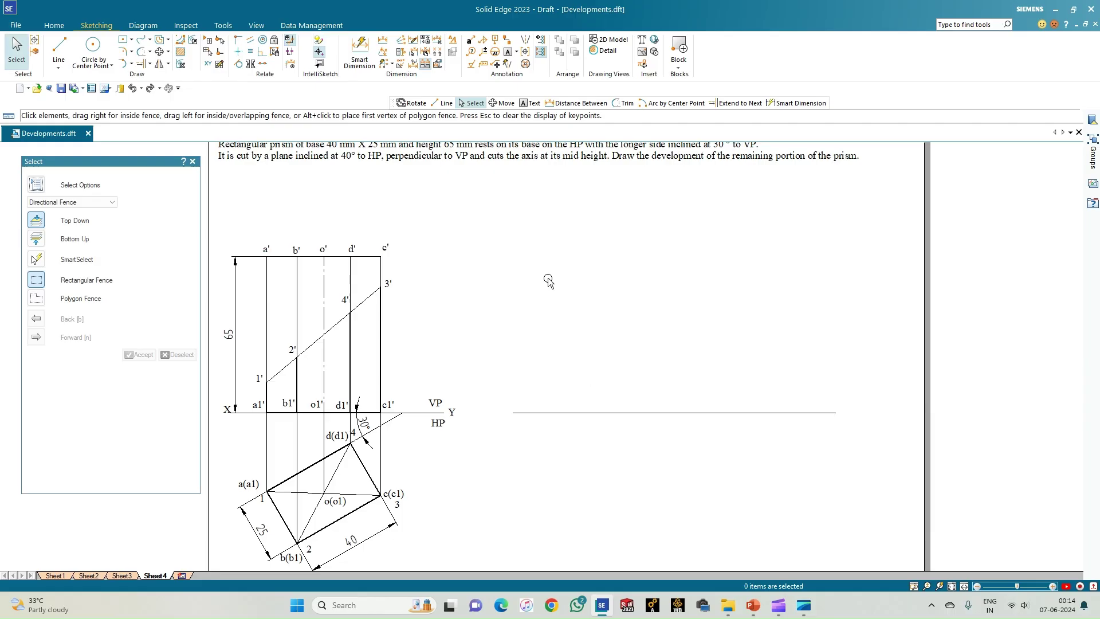
{"action": "left_click", "coordinate": [59, 51]}
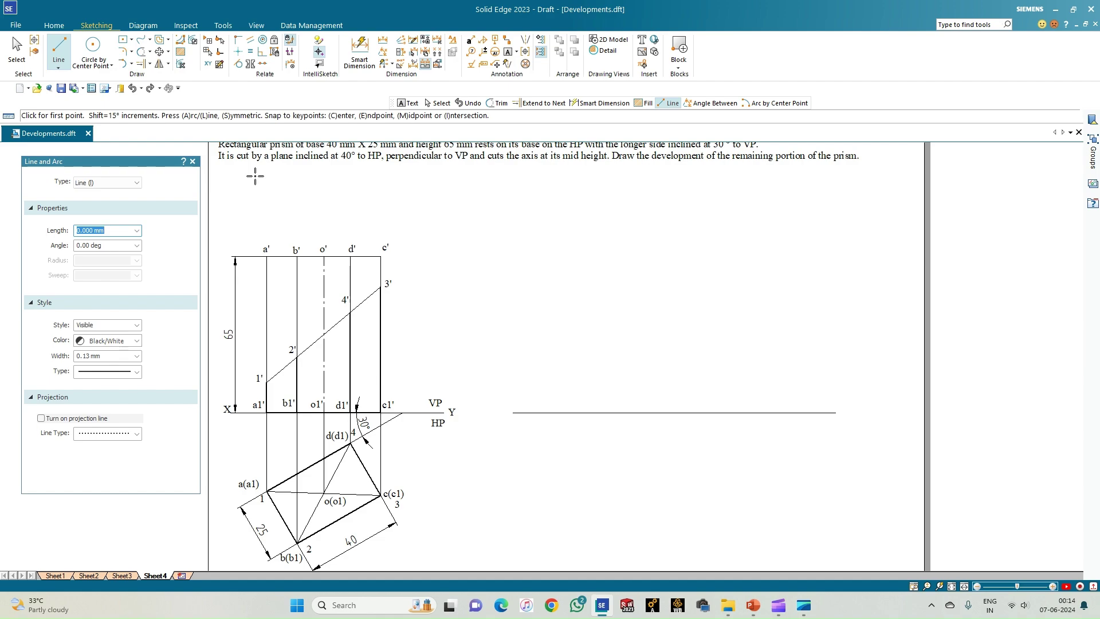
{"action": "left_click", "coordinate": [513, 413]}
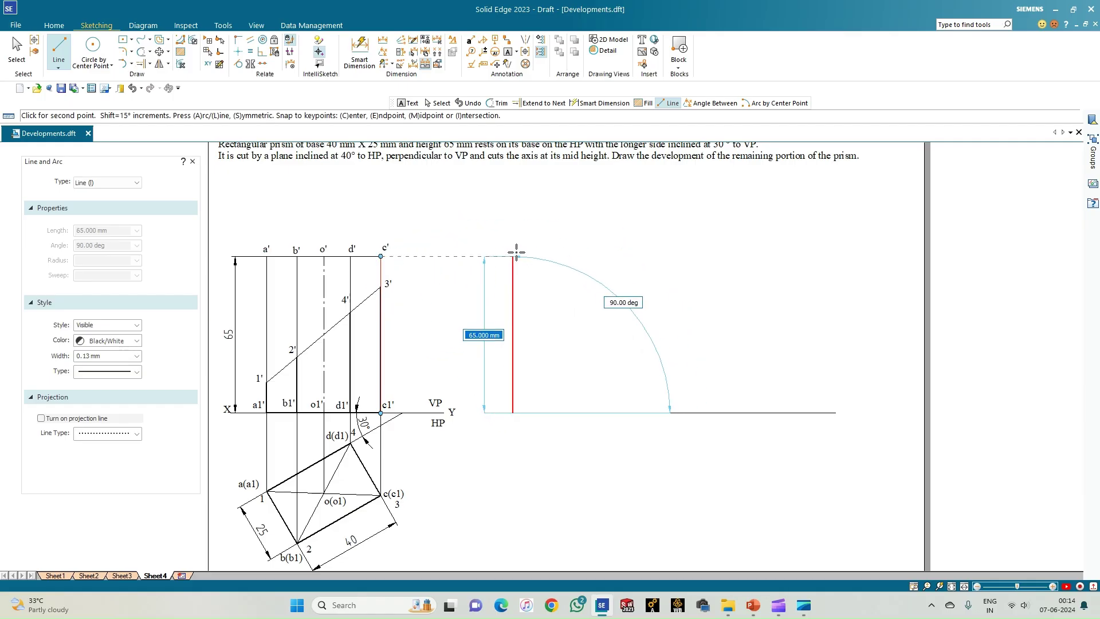
{"action": "left_click", "coordinate": [515, 256]}
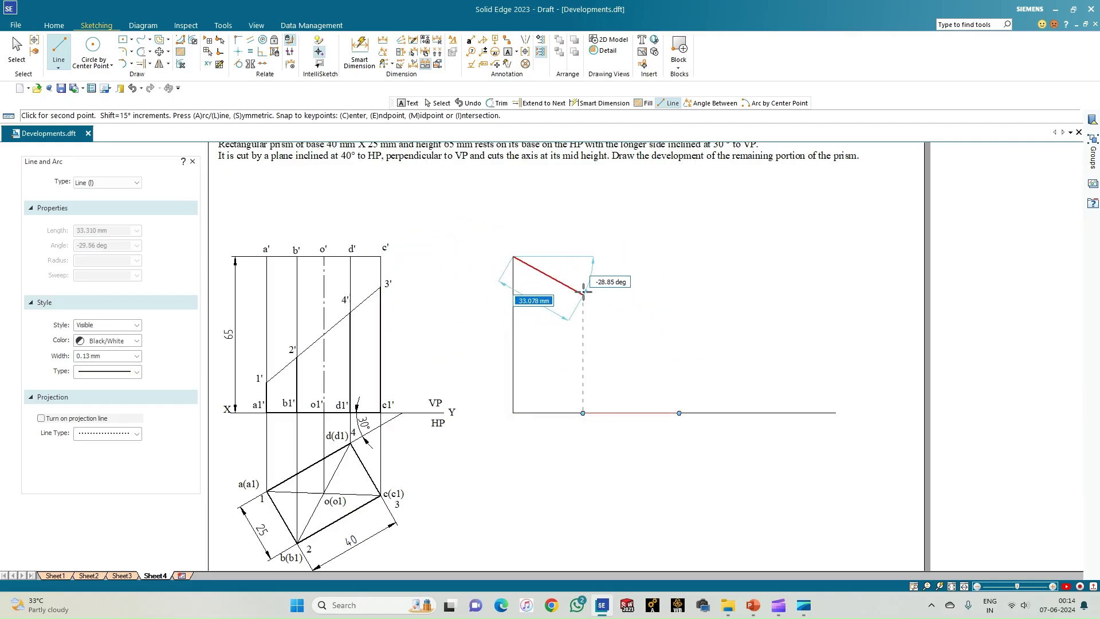
{"action": "left_click", "coordinate": [583, 255]}
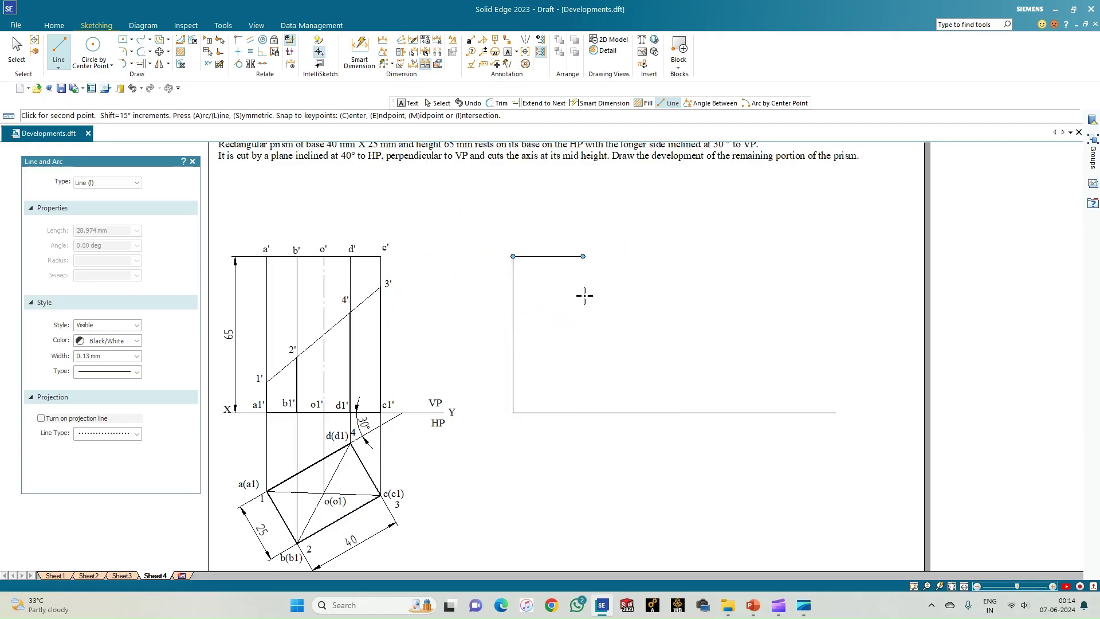
{"action": "left_click", "coordinate": [583, 412]}
{"action": "right_click", "coordinate": [627, 385]}
{"action": "left_click", "coordinate": [583, 255]}
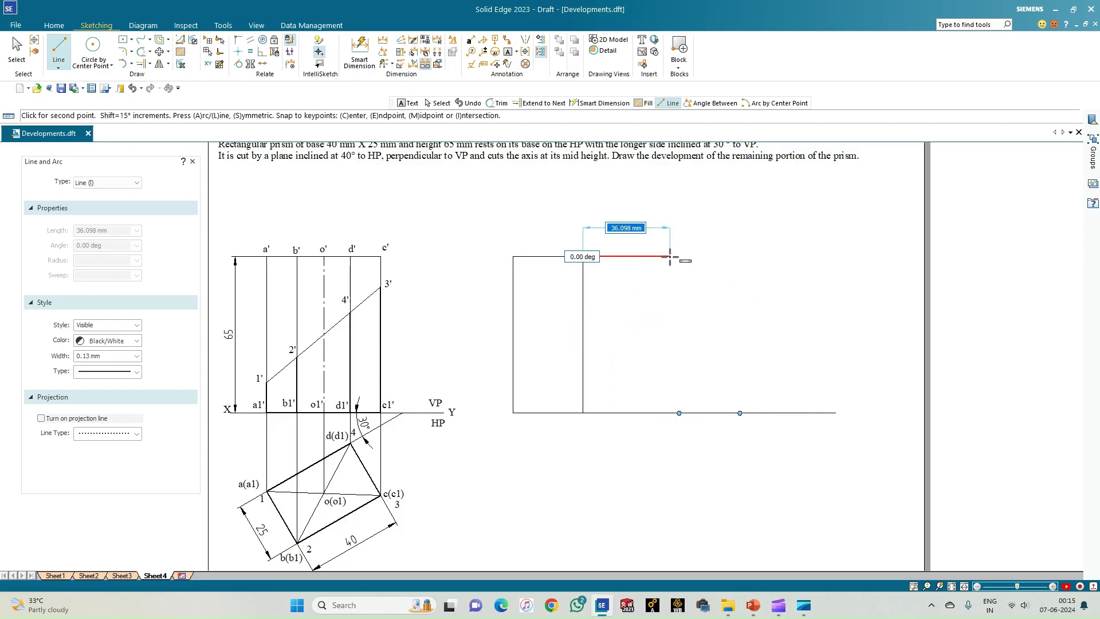
{"action": "left_click", "coordinate": [679, 256]}
{"action": "left_click", "coordinate": [679, 412]}
{"action": "right_click", "coordinate": [702, 404]}
Add the last 25 mm and 40 mm panels, closing the 65 mm development rectangle.
{"action": "left_click", "coordinate": [680, 256]}
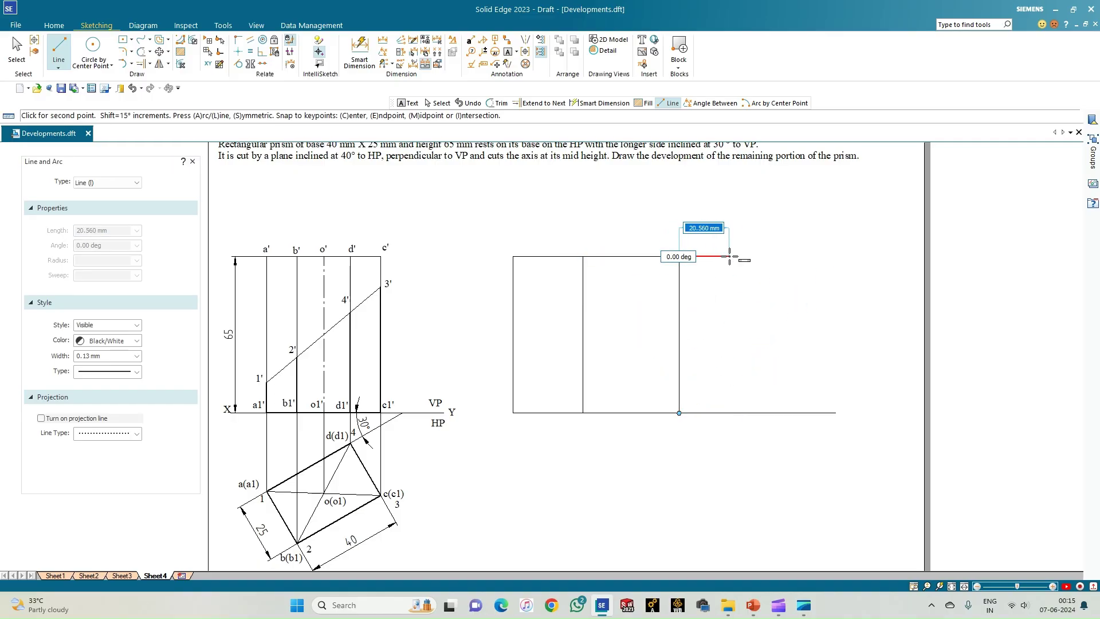
{"action": "left_click", "coordinate": [740, 257]}
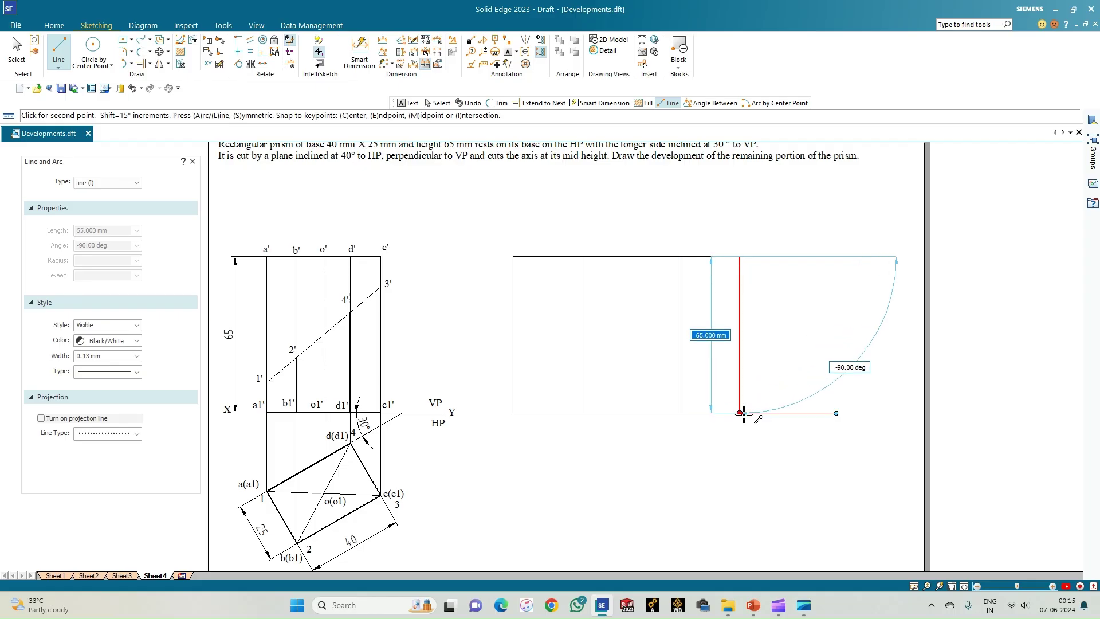
{"action": "left_click", "coordinate": [740, 413]}
{"action": "right_click", "coordinate": [757, 303]}
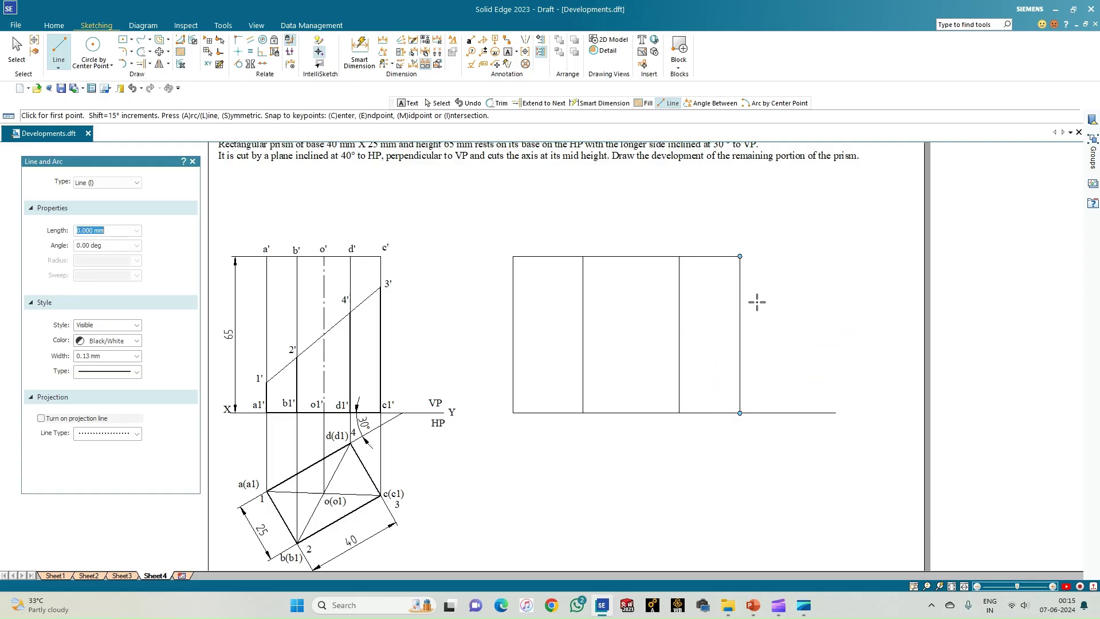
{"action": "left_click", "coordinate": [740, 256]}
{"action": "left_click", "coordinate": [836, 256]}
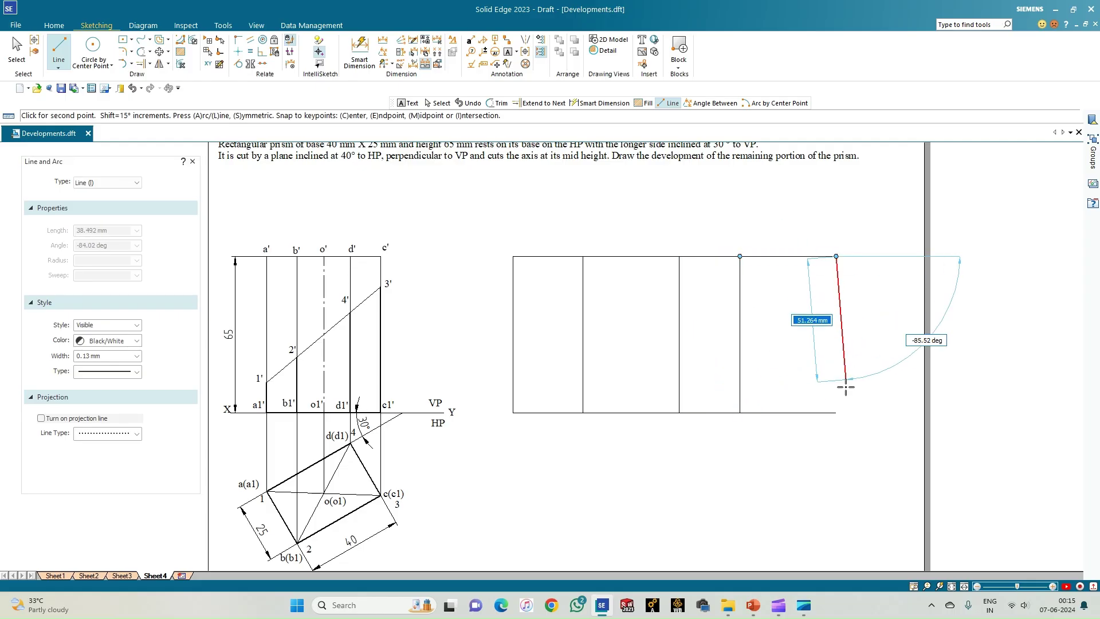
{"action": "left_click", "coordinate": [836, 412]}
{"action": "right_click", "coordinate": [681, 473]}
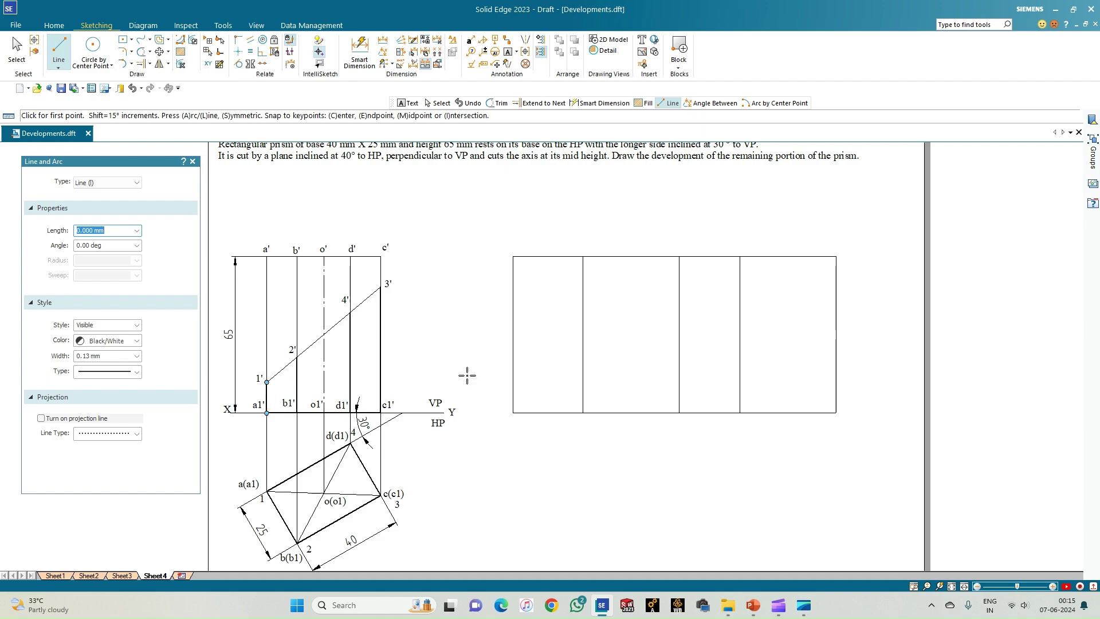
Project 1' across the whole development and 2' to the first fold line.
{"action": "left_click", "coordinate": [267, 382]}
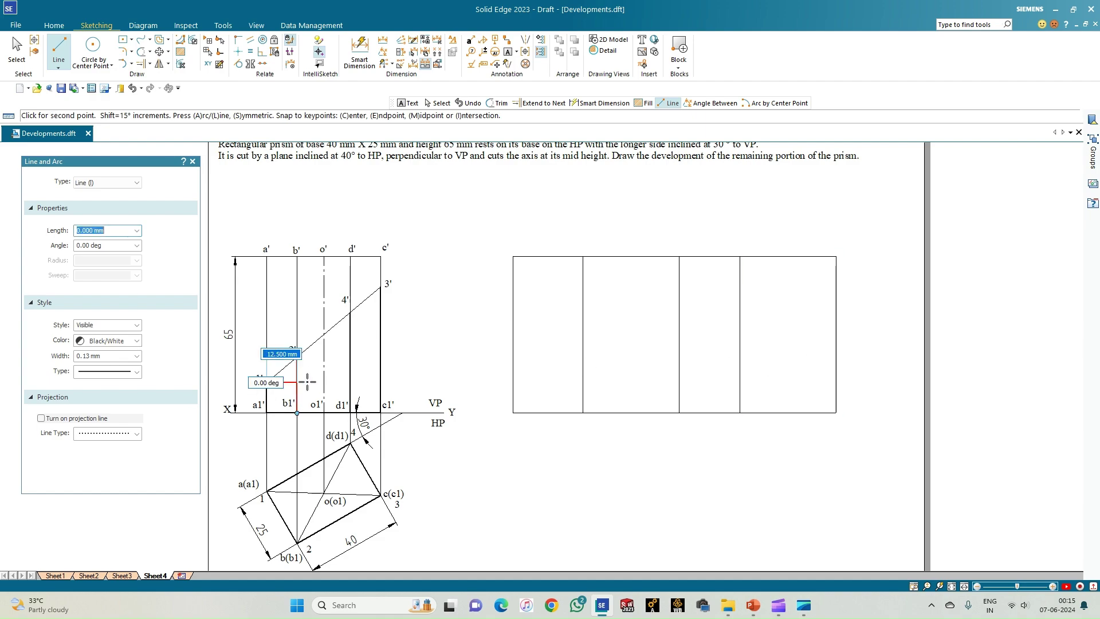
{"action": "left_click", "coordinate": [513, 382]}
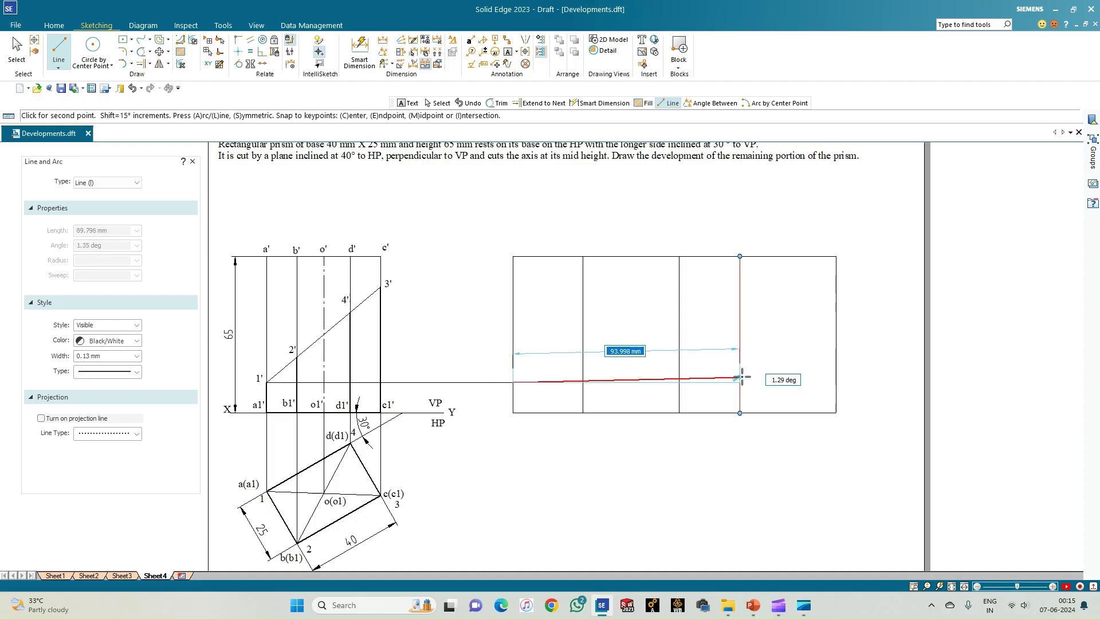
{"action": "left_click", "coordinate": [836, 382]}
{"action": "right_click", "coordinate": [838, 382]}
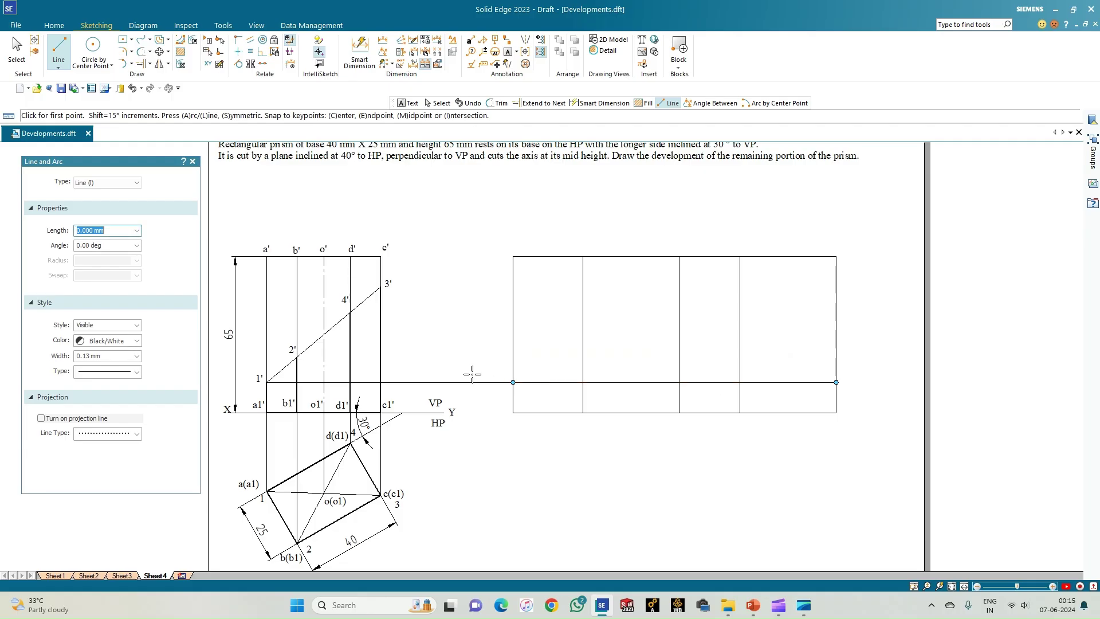
{"action": "left_click", "coordinate": [297, 357]}
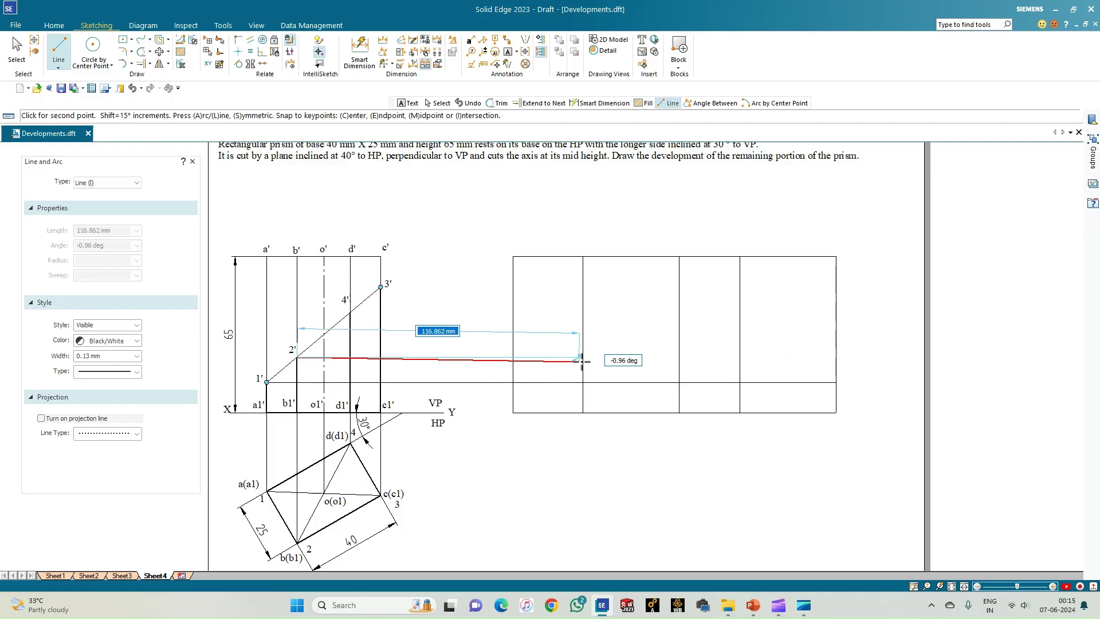
{"action": "left_click", "coordinate": [582, 357]}
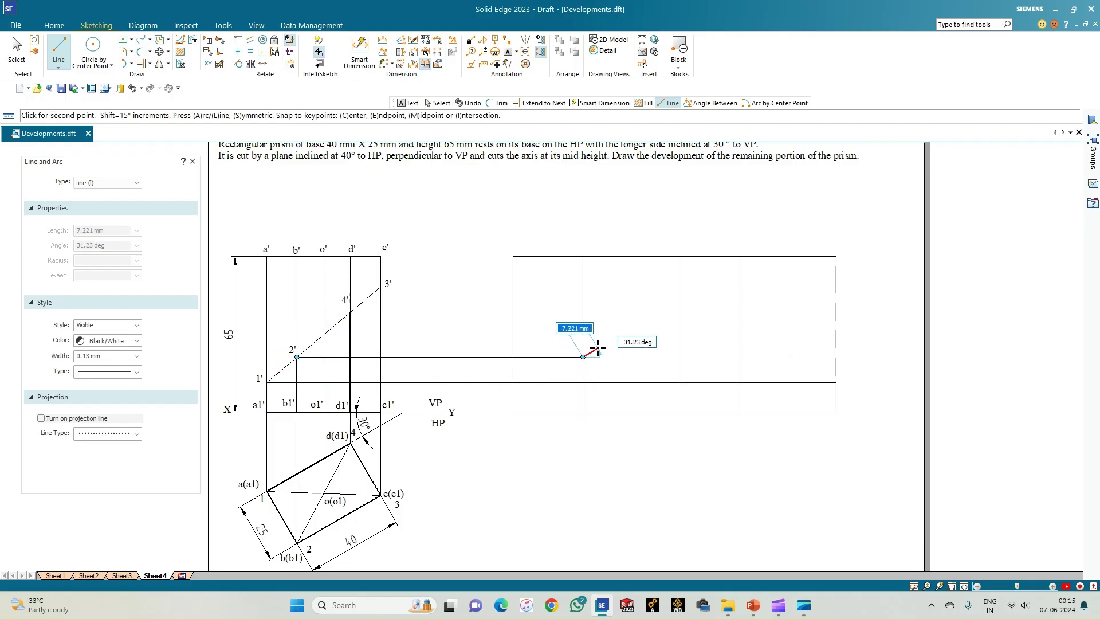
{"action": "right_click", "coordinate": [585, 357]}
Project points 3' and 4' horizontally to the C and D fold lines.
{"action": "left_click", "coordinate": [380, 287]}
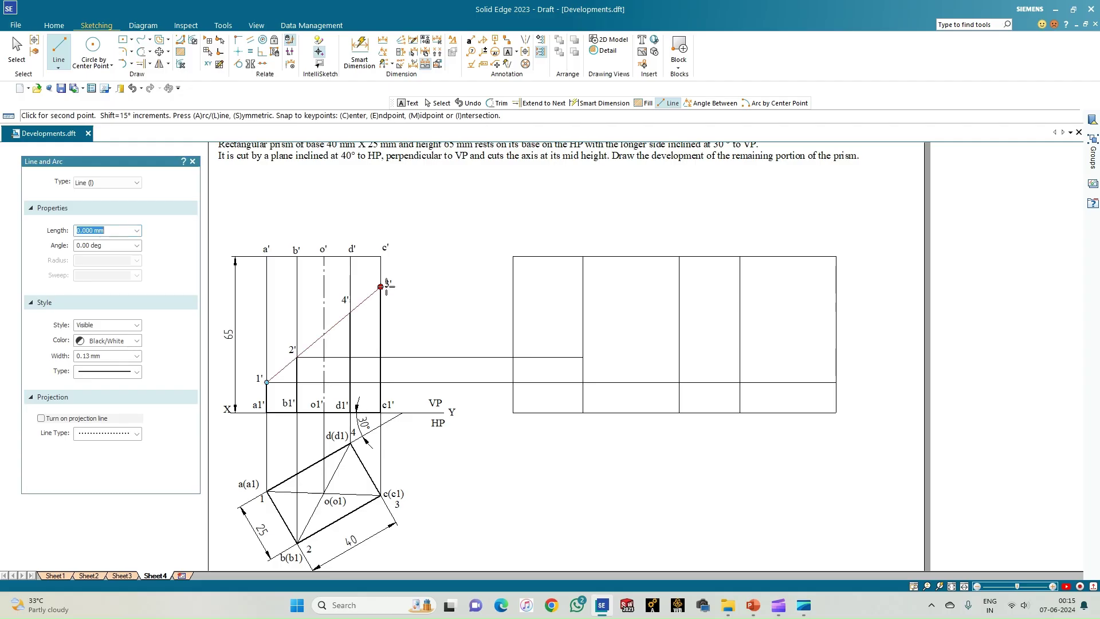
{"action": "left_click", "coordinate": [679, 287]}
{"action": "right_click", "coordinate": [681, 289]}
{"action": "left_click", "coordinate": [350, 312]}
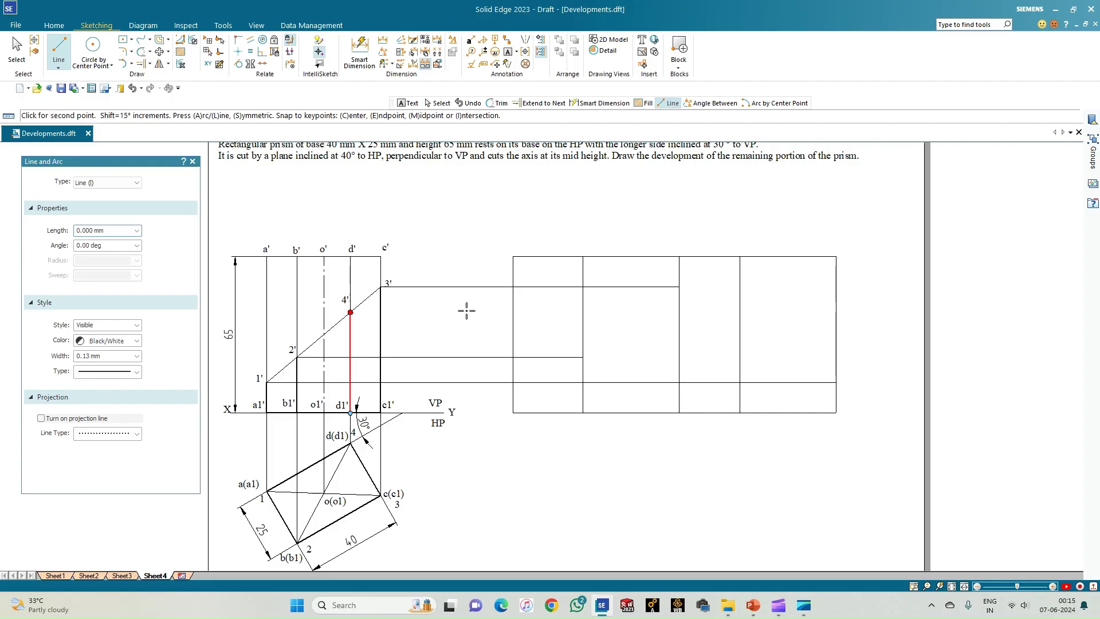
{"action": "left_click", "coordinate": [740, 310]}
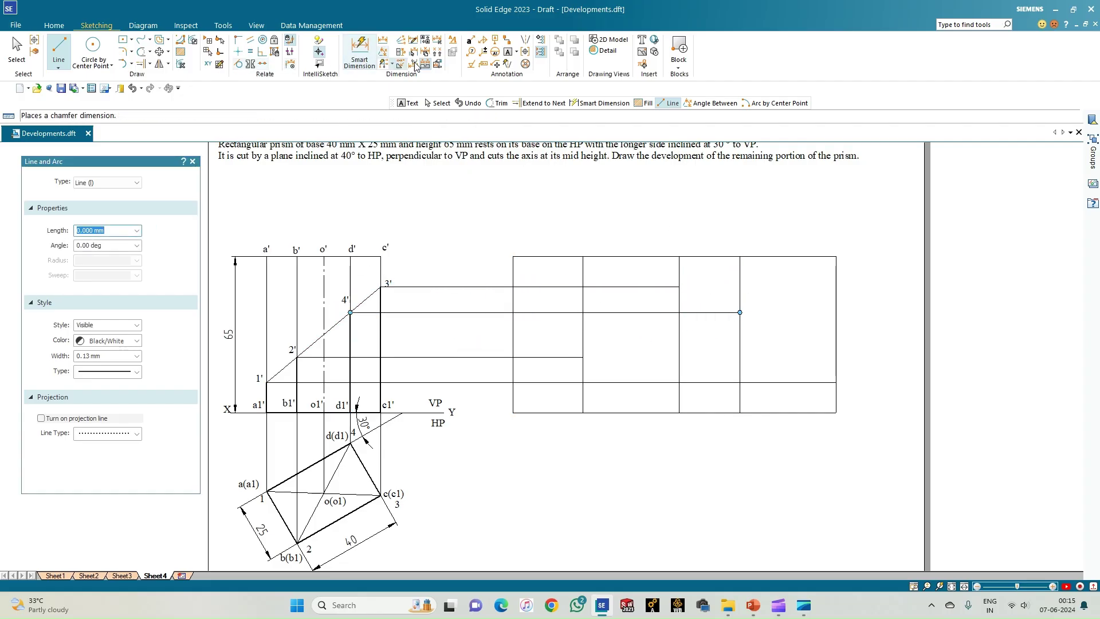
Letter the fold lines A, B, C, D and A above the development.
{"action": "left_click", "coordinate": [507, 52]}
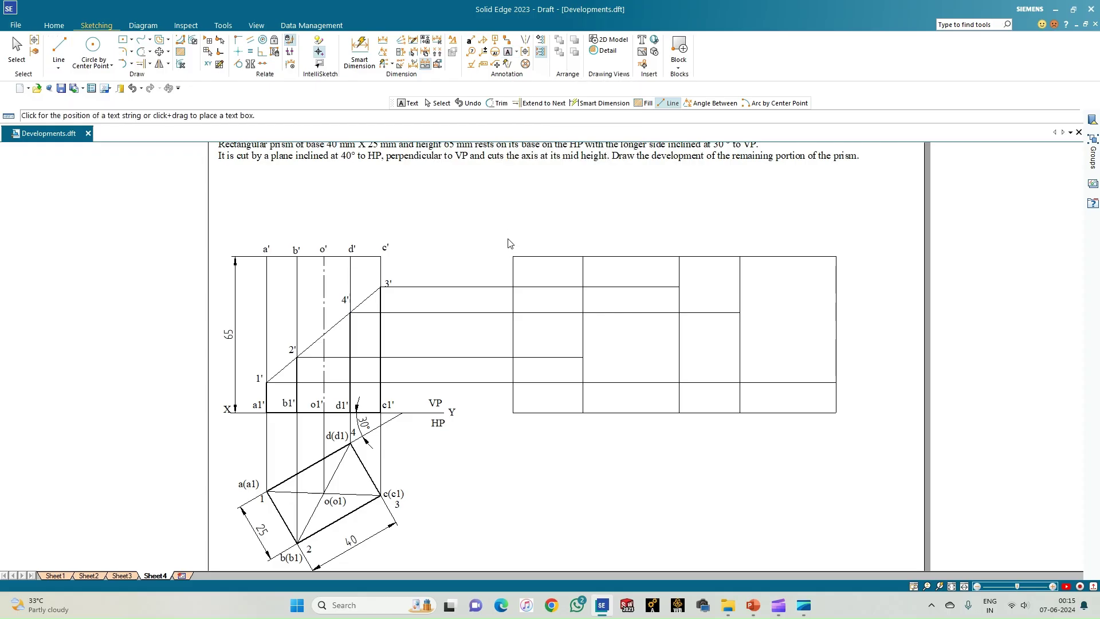
{"action": "left_click", "coordinate": [508, 235]}
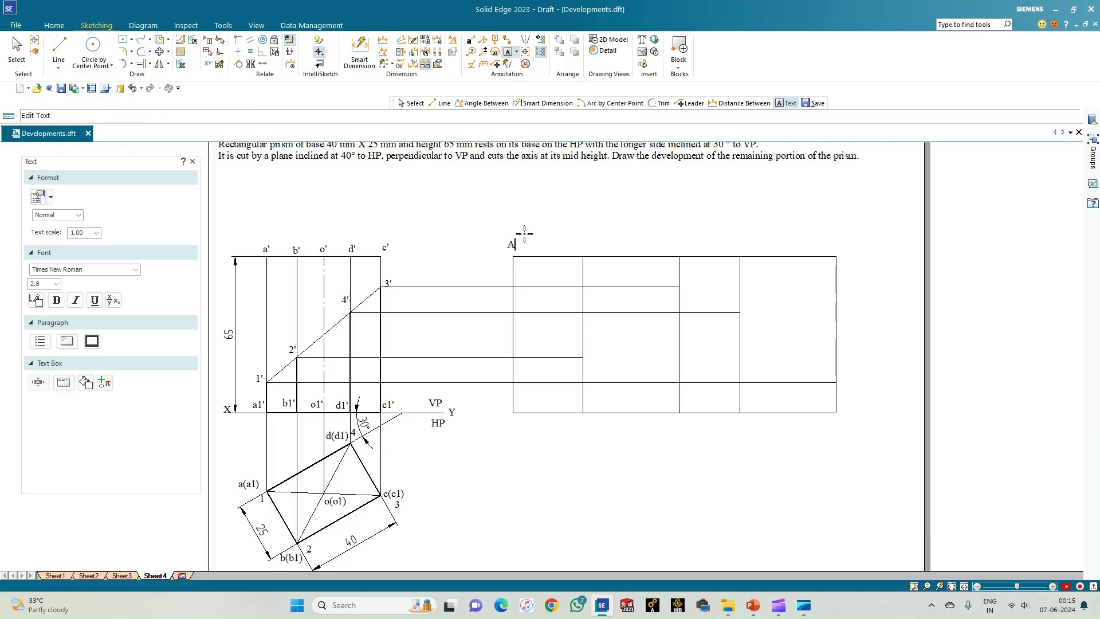
{"action": "left_click", "coordinate": [582, 238]}
{"action": "type", "text": "B"}
{"action": "left_click", "coordinate": [676, 238]}
{"action": "left_click", "coordinate": [738, 239]}
{"action": "type", "text": "D"}
{"action": "left_click", "coordinate": [835, 240]}
{"action": "type", "text": "A"}
Label A1, C1 and A1 below the development and mark crossings 2, 3, 4 and 1.
{"action": "left_click", "coordinate": [508, 411]}
{"action": "type", "text": "A1"}
{"action": "left_click", "coordinate": [672, 412]}
{"action": "type", "text": "C1"}
{"action": "left_click", "coordinate": [833, 412]}
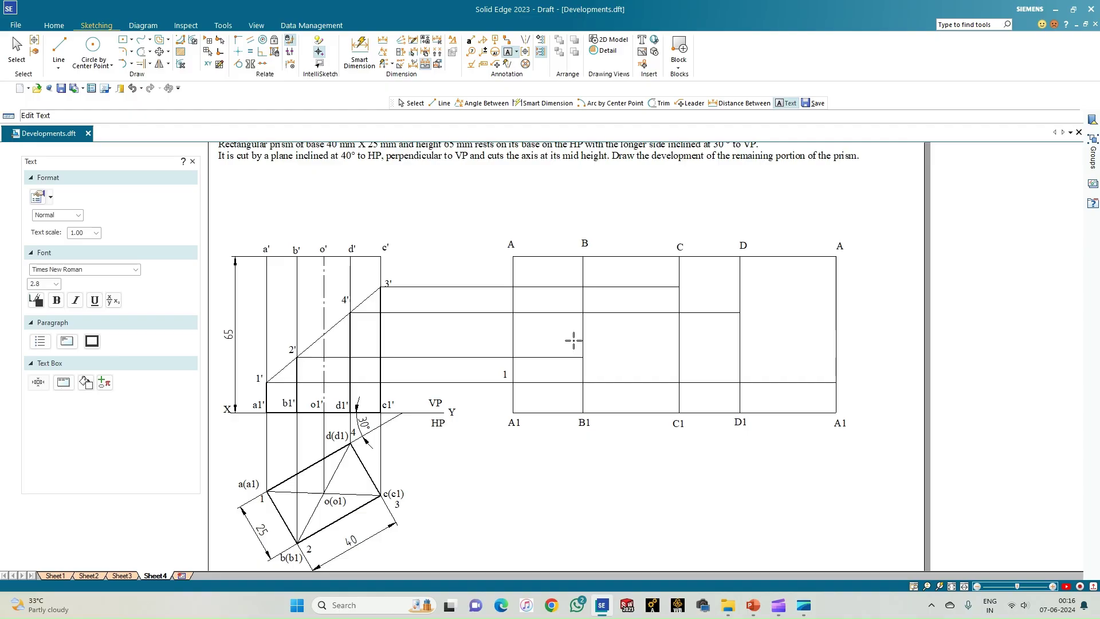
{"action": "left_click", "coordinate": [671, 276]}
{"action": "left_click", "coordinate": [670, 278]}
{"action": "left_click", "coordinate": [727, 302]}
{"action": "left_click", "coordinate": [839, 374]}
{"action": "type", "text": "1"}
Return to the Line tool with a 0.50 mm line width.
{"action": "left_click", "coordinate": [58, 45]}
{"action": "left_click", "coordinate": [136, 356]}
{"action": "left_click", "coordinate": [87, 396]}
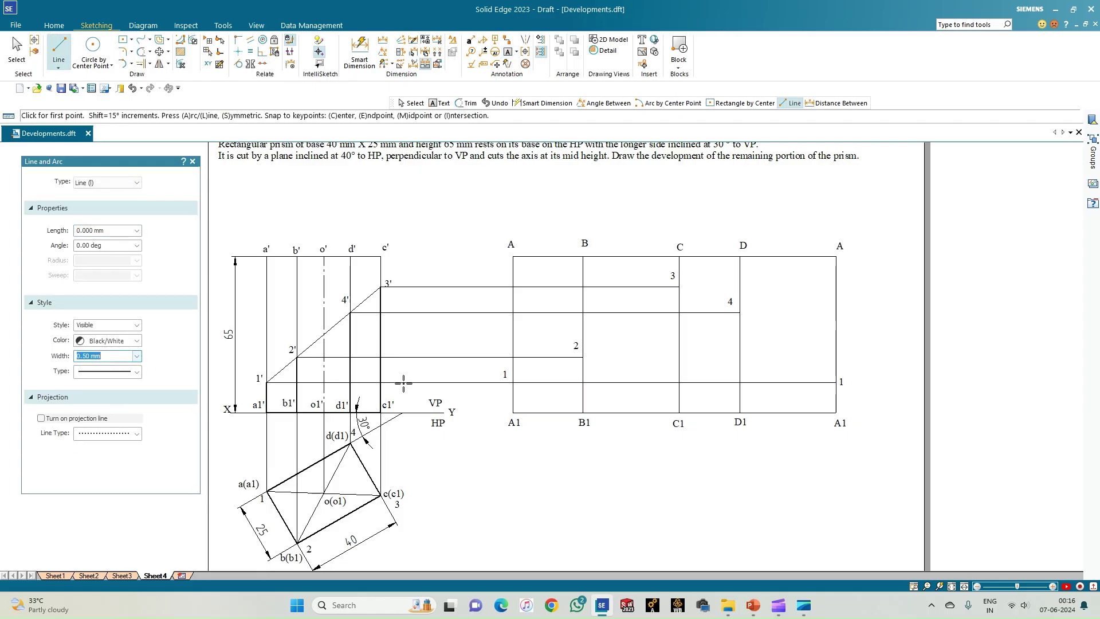
Draw the thick cut outline 1-2-3-4-1, then 1-A1 and the base A1-D1-C1-B1-A1.
{"action": "left_click", "coordinate": [512, 382]}
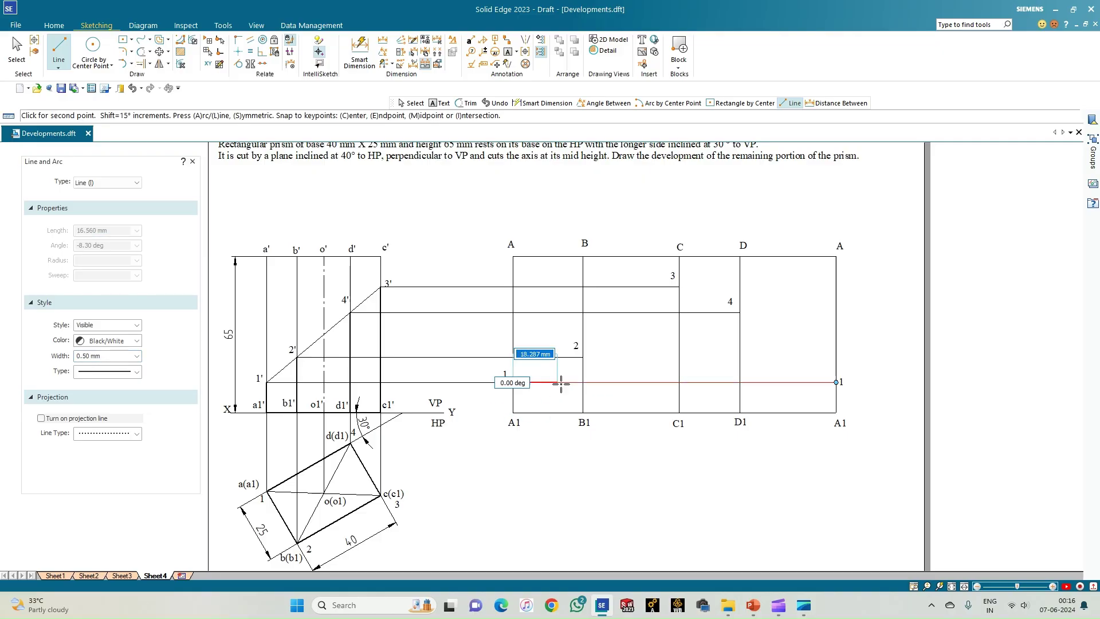
{"action": "left_click", "coordinate": [583, 357]}
{"action": "left_click", "coordinate": [680, 288]}
{"action": "left_click", "coordinate": [740, 312]}
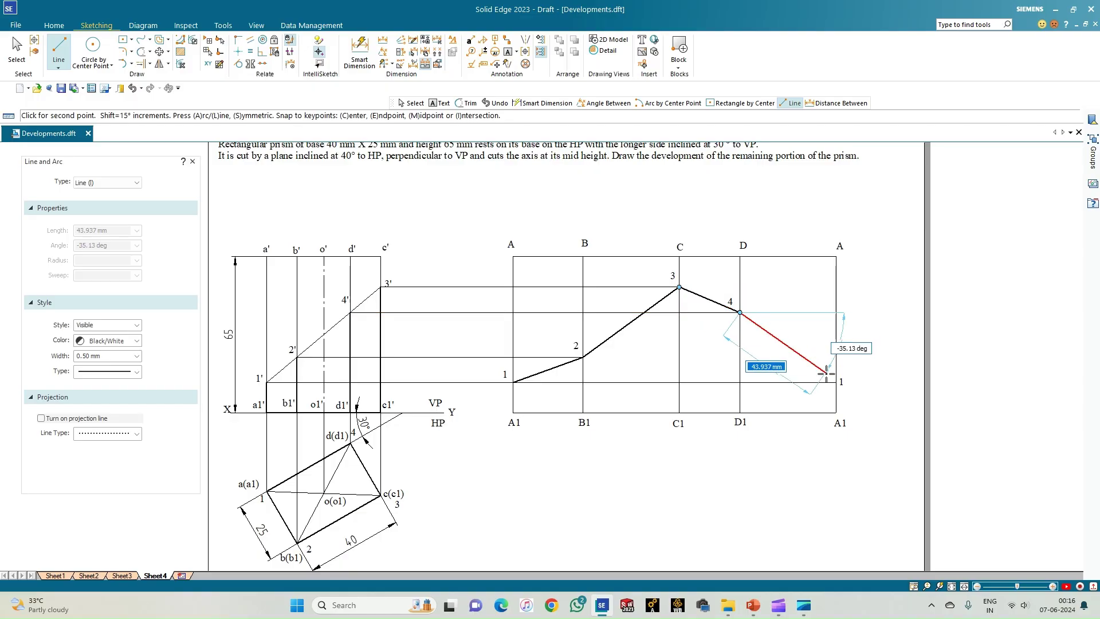
{"action": "left_click", "coordinate": [836, 382]}
{"action": "left_click", "coordinate": [837, 413]}
{"action": "left_click", "coordinate": [740, 413]}
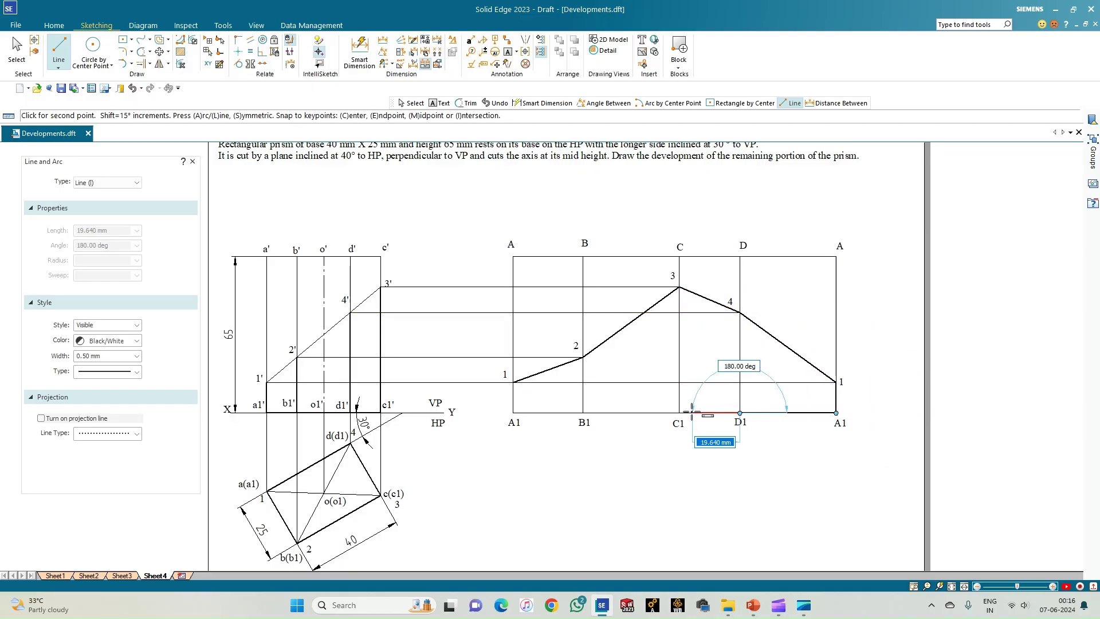
{"action": "left_click", "coordinate": [680, 413]}
{"action": "left_click", "coordinate": [583, 413]}
{"action": "left_click", "coordinate": [513, 413]}
{"action": "key", "text": "Escape"}
Add the thick vertical lines 2-B1, 3-C1 and 4-D1 down to the base.
{"action": "left_click", "coordinate": [582, 357]}
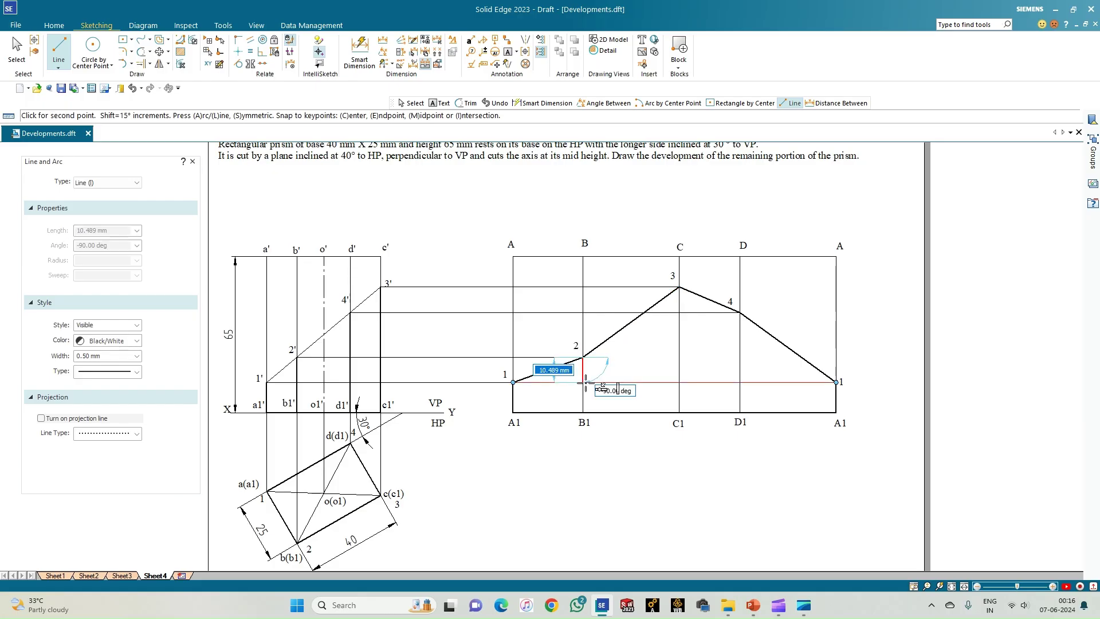
{"action": "left_click", "coordinate": [583, 412]}
{"action": "key", "text": "Escape"}
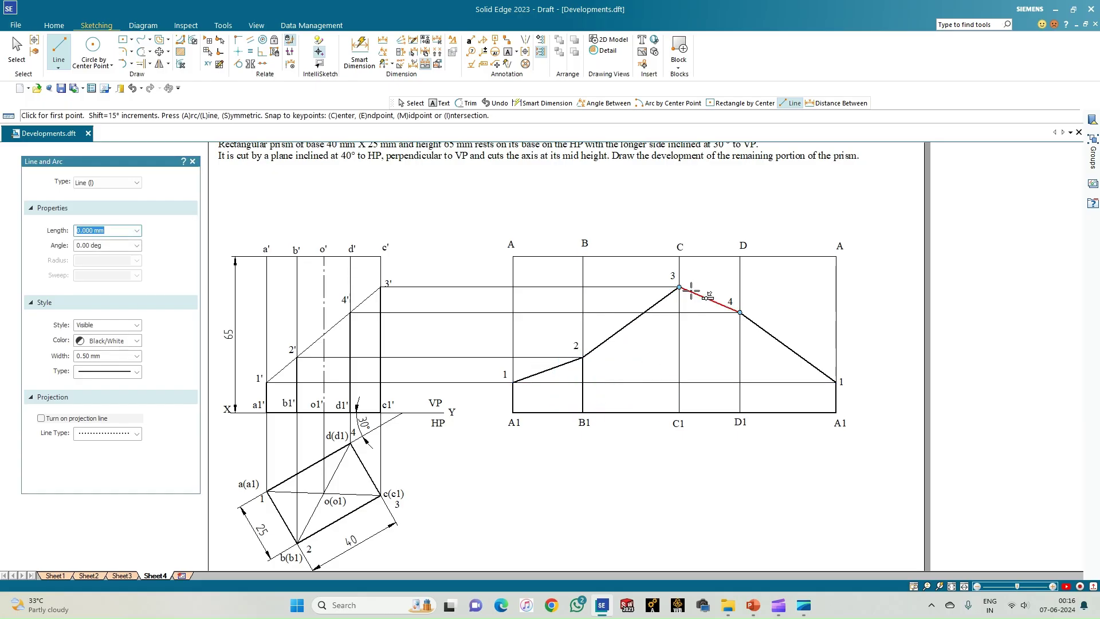
{"action": "left_click", "coordinate": [679, 287]}
{"action": "left_click", "coordinate": [680, 412]}
{"action": "key", "text": "Escape"}
{"action": "left_click", "coordinate": [740, 312]}
{"action": "left_click", "coordinate": [740, 412]}
{"action": "key", "text": "Escape"}
{"action": "left_click", "coordinate": [509, 52]}
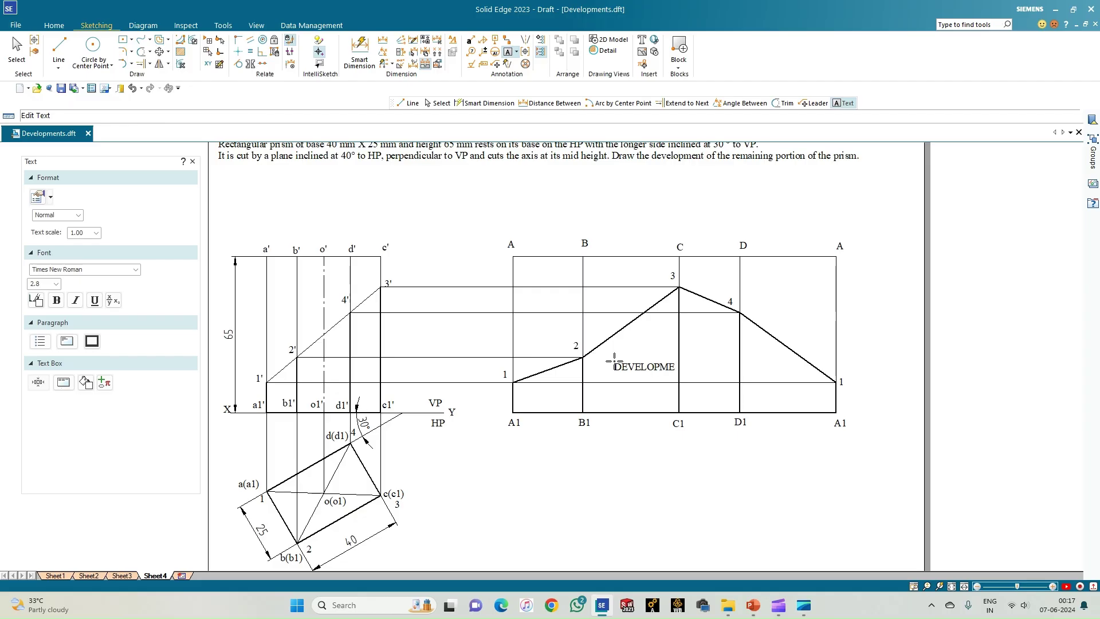
Move the DEVELOPMENT caption down to sit just above the development's base line.
{"action": "left_click", "coordinate": [16, 49]}
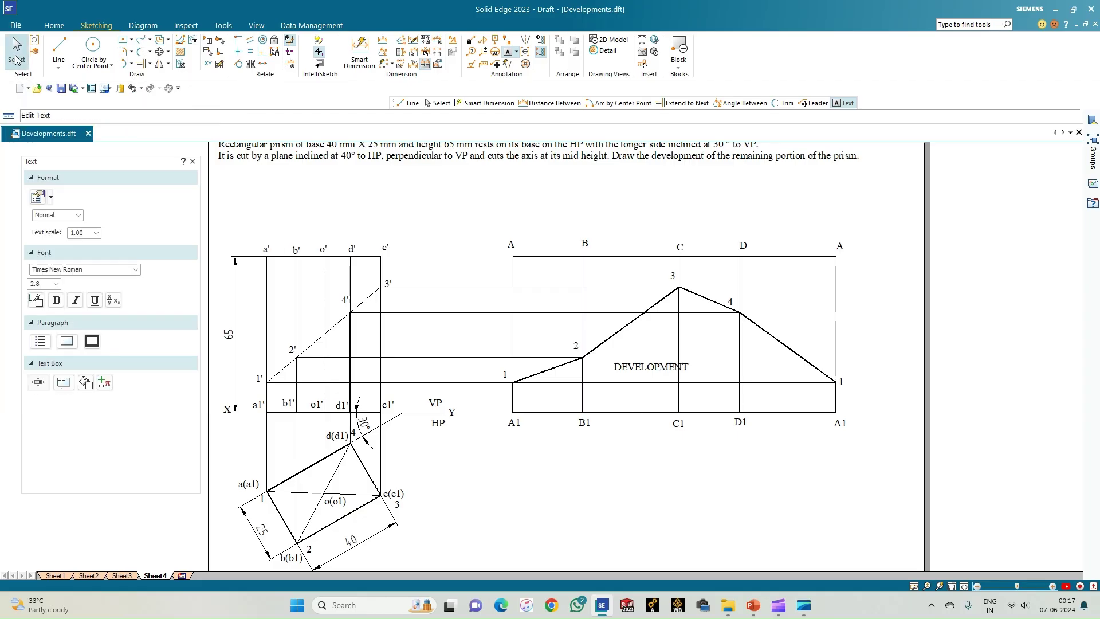
{"action": "left_click", "coordinate": [663, 367]}
{"action": "left_click_drag", "start_coordinate": [663, 367], "coordinate": [638, 373]}
{"action": "left_click", "coordinate": [638, 368]}
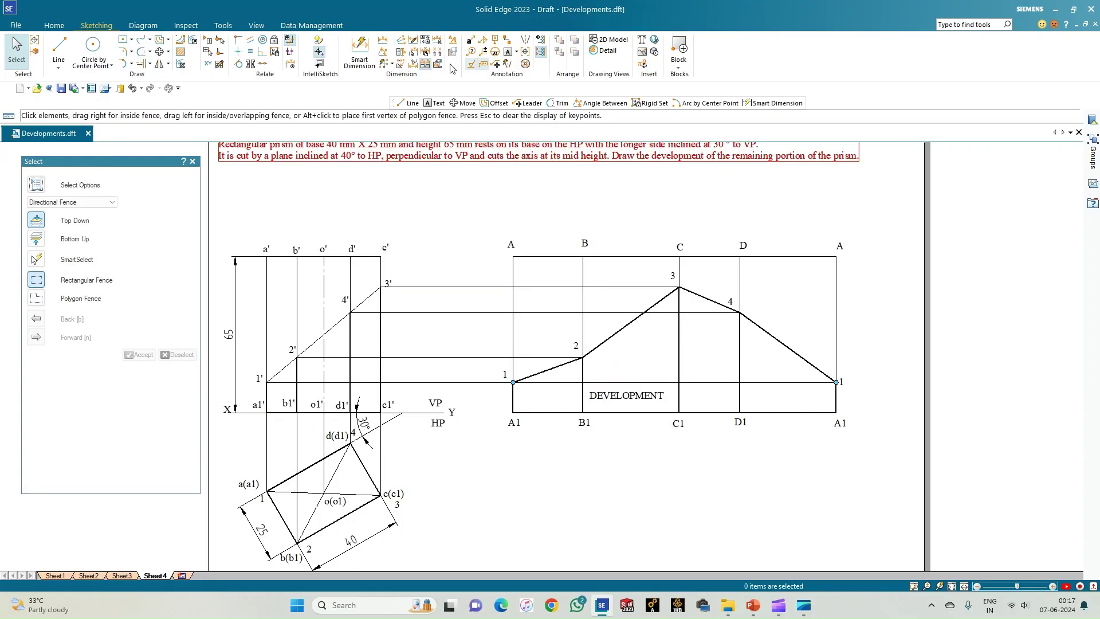
Dimension the development's 65 height and its 40 (D1–A1) and 25 (C1–D1) base segments.
{"action": "left_click", "coordinate": [359, 50]}
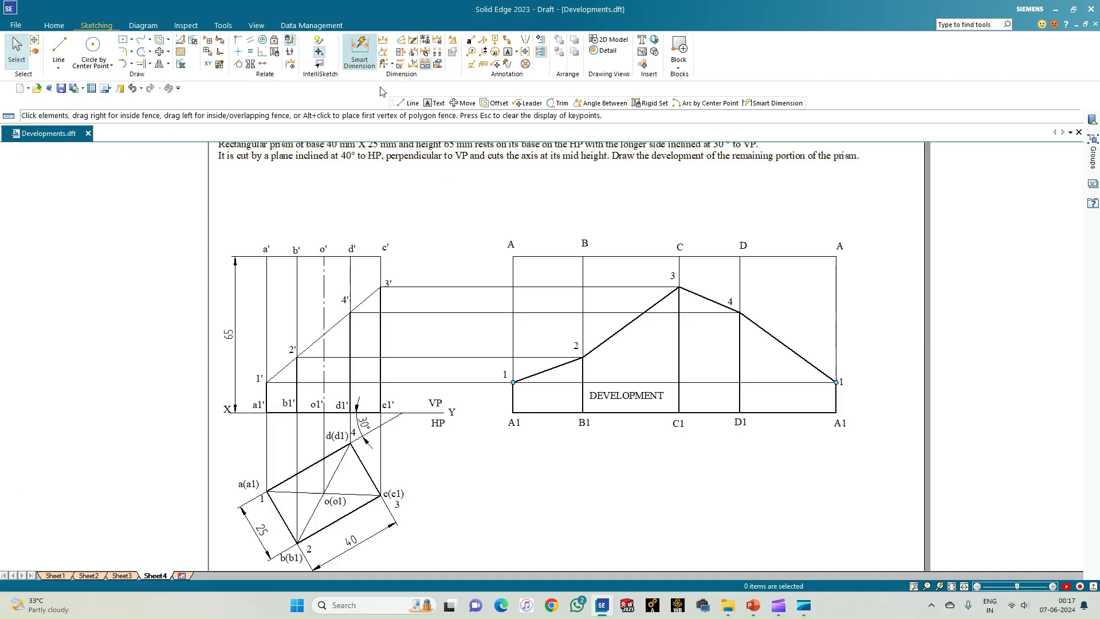
{"action": "left_click", "coordinate": [834, 304]}
{"action": "left_click", "coordinate": [872, 312]}
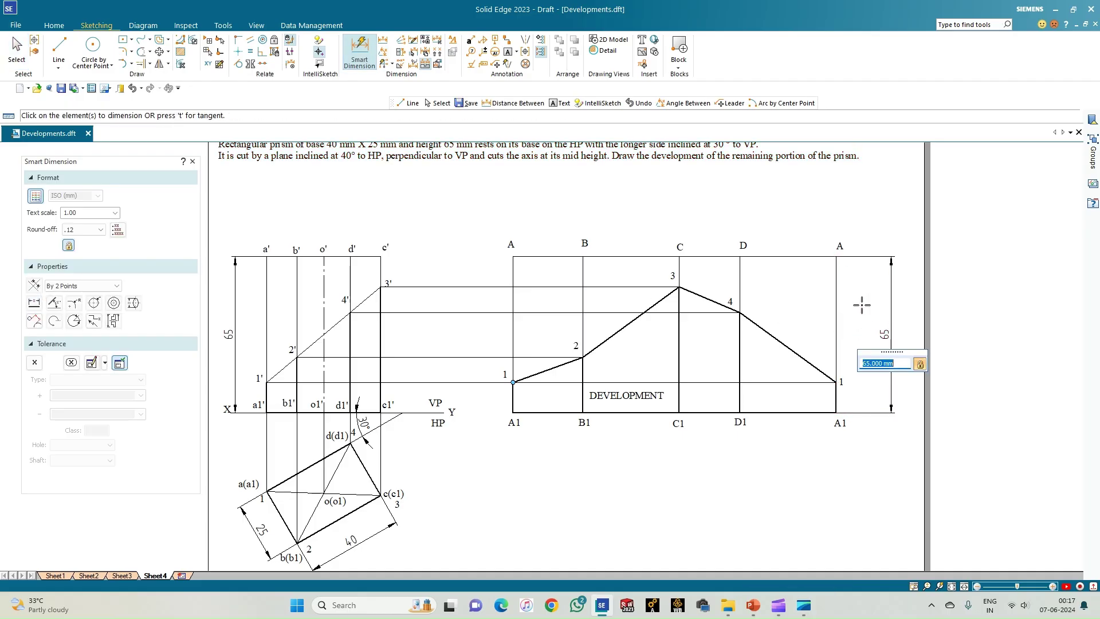
{"action": "left_click", "coordinate": [782, 412]}
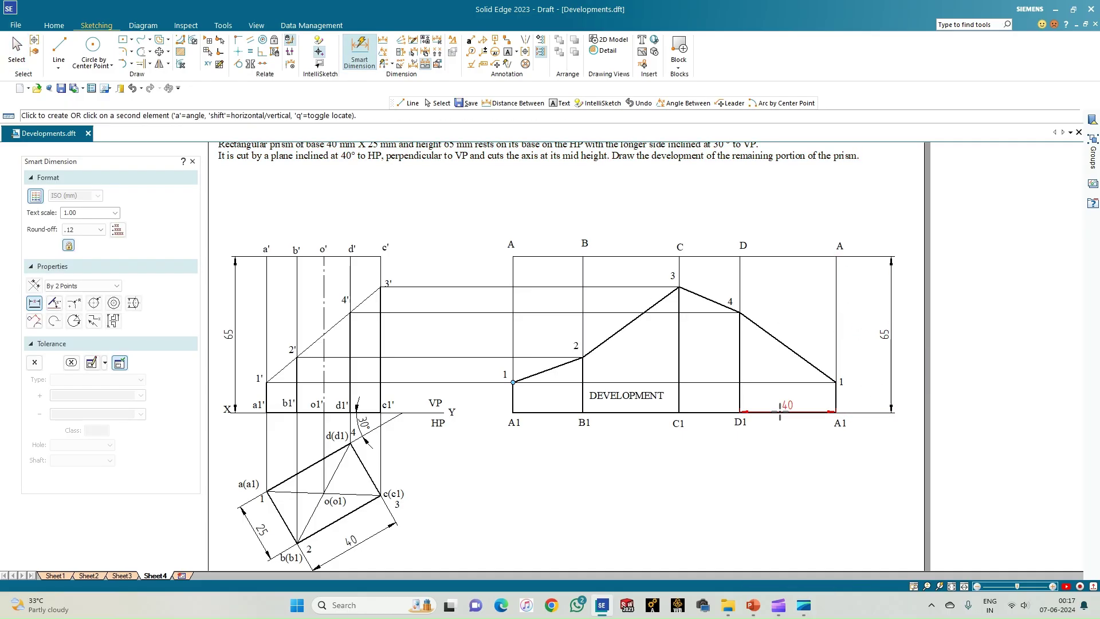
{"action": "left_click", "coordinate": [786, 437]}
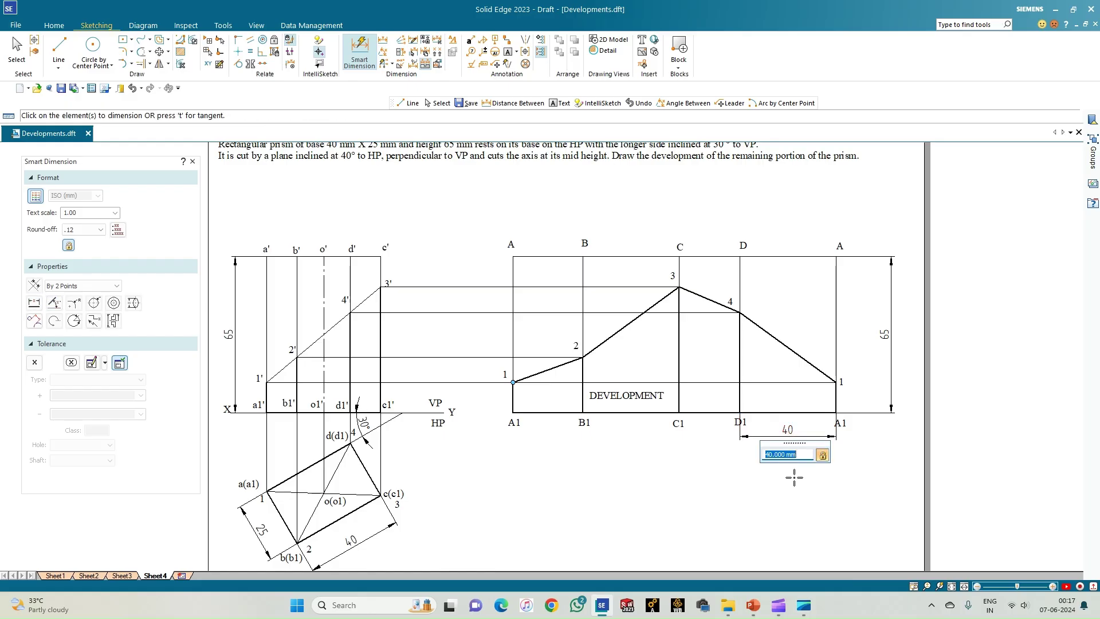
{"action": "left_click", "coordinate": [709, 413]}
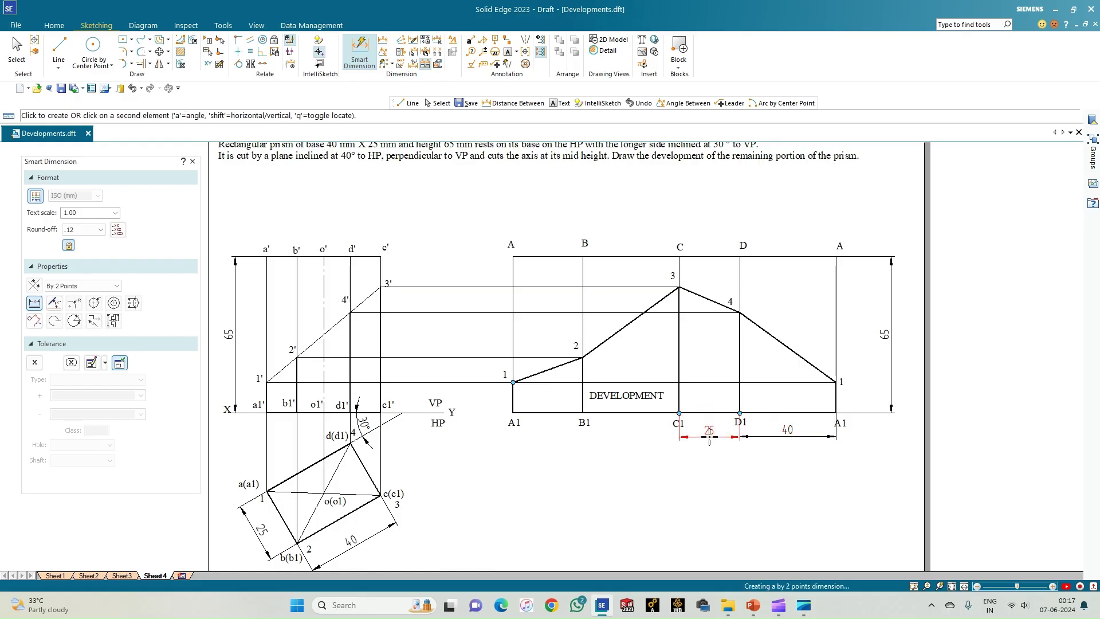
{"action": "left_click", "coordinate": [709, 437]}
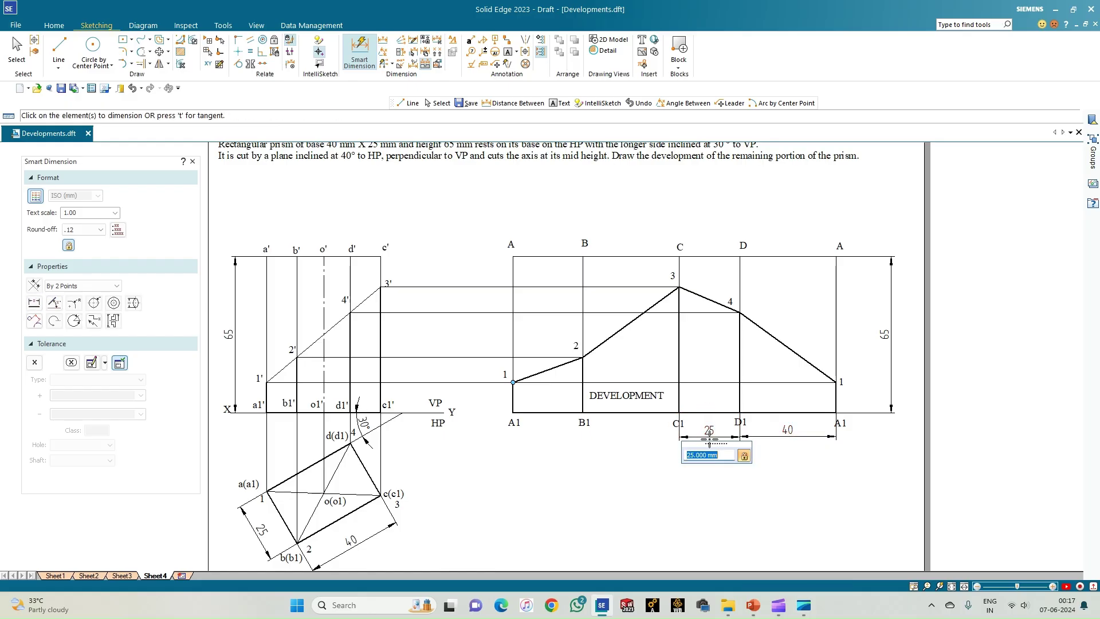
Add the 133.97 overall length between both A–A1 edges, then pick the top view's a–d edge.
{"action": "left_click", "coordinate": [514, 326]}
{"action": "left_click", "coordinate": [837, 328]}
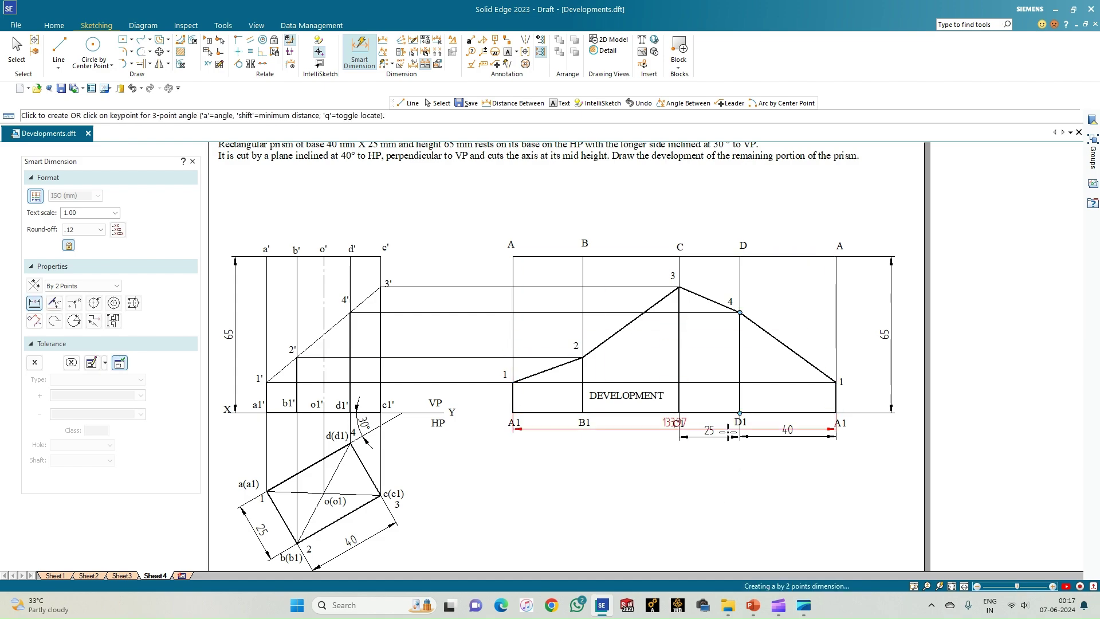
{"action": "left_click", "coordinate": [727, 470]}
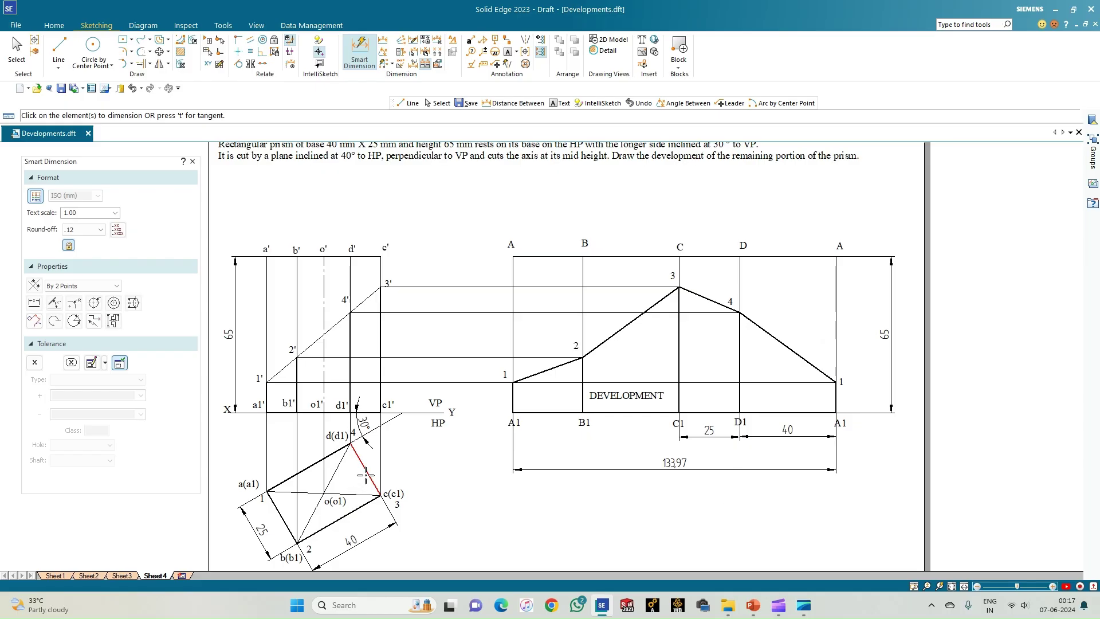
{"action": "left_click", "coordinate": [349, 445]}
{"action": "left_click", "coordinate": [367, 433]}
Dimension the 40° angle between cutting line 1'–3' and the XY line.
{"action": "left_click", "coordinate": [384, 54]}
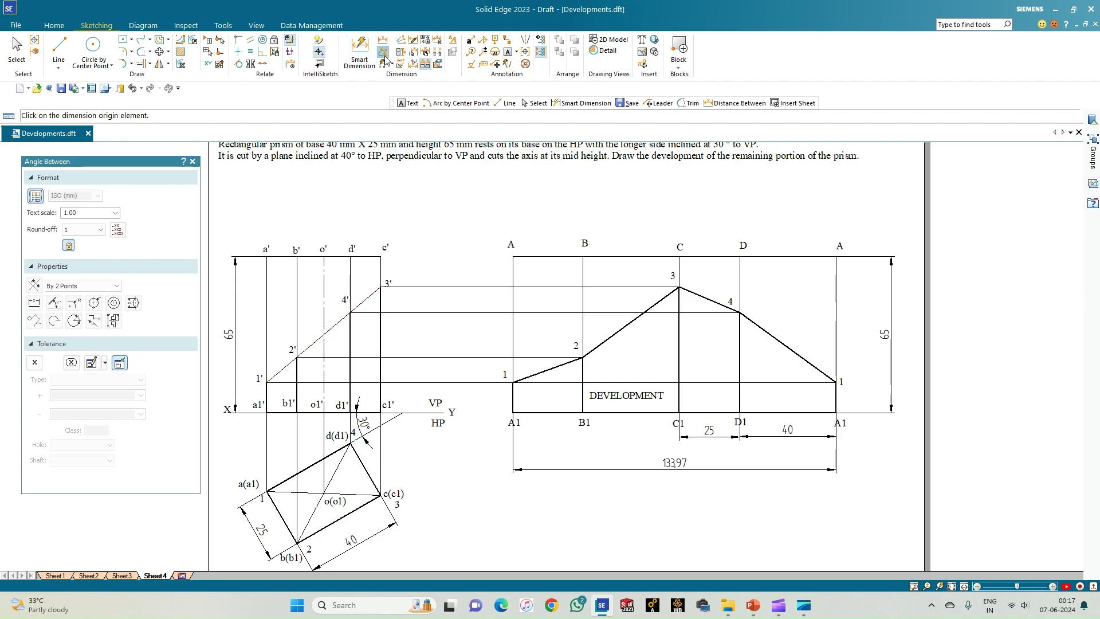
{"action": "left_click", "coordinate": [332, 327]}
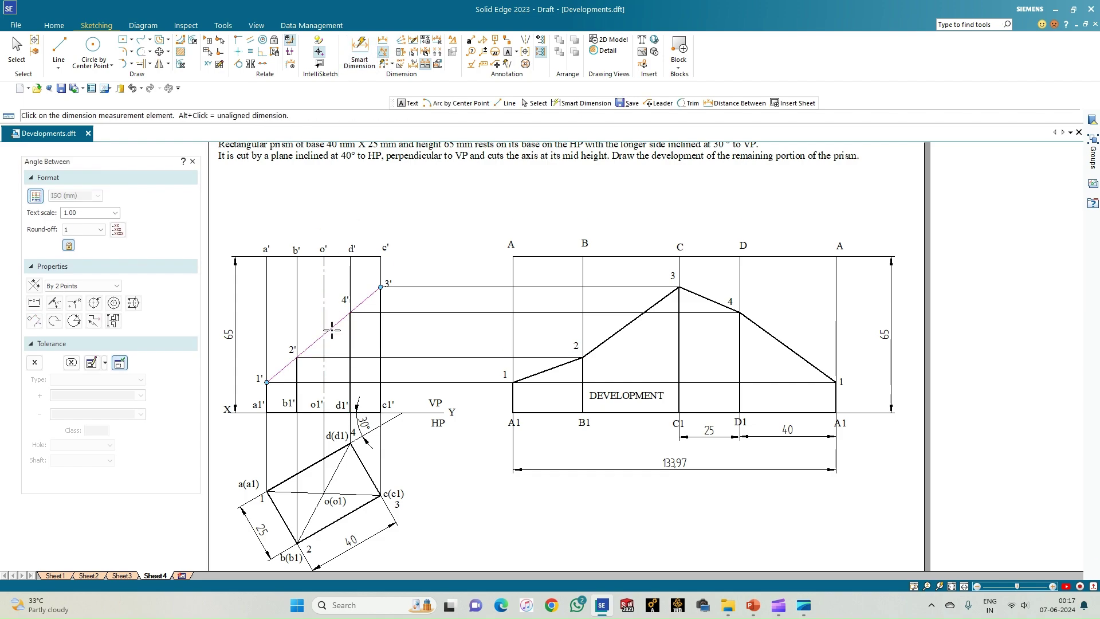
{"action": "left_click", "coordinate": [334, 412]}
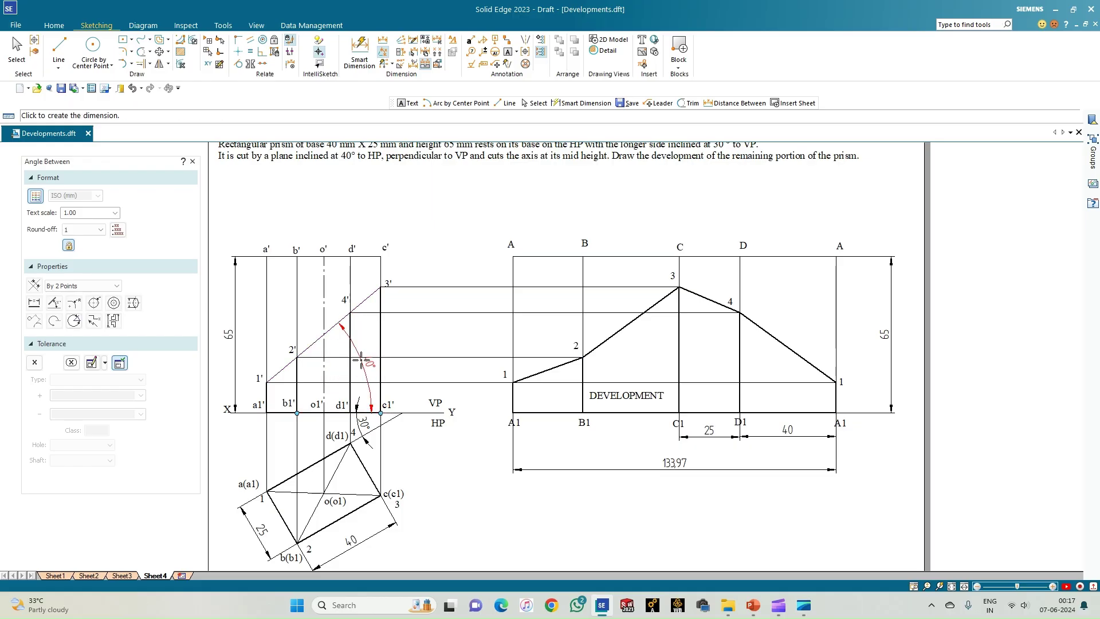
{"action": "left_click", "coordinate": [394, 347]}
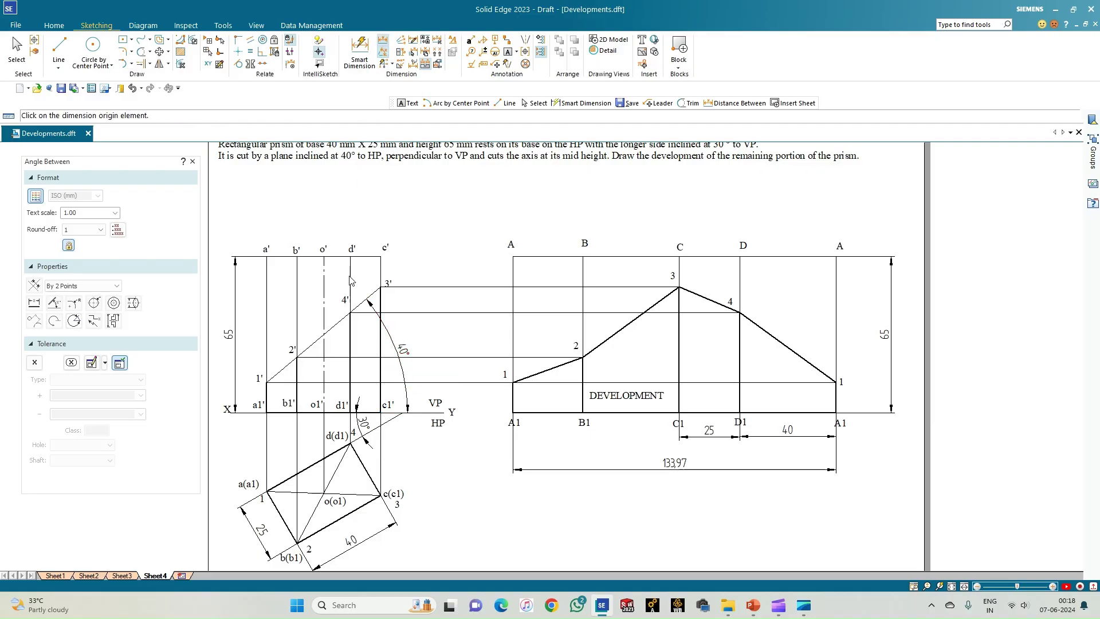
Add the 32.5 distance from cut line 1'–3' to the o' axis, then pick the development's C–C1 and 1–A1 lines.
{"action": "left_click", "coordinate": [383, 40]}
{"action": "left_click", "coordinate": [324, 334]}
{"action": "left_click", "coordinate": [324, 401]}
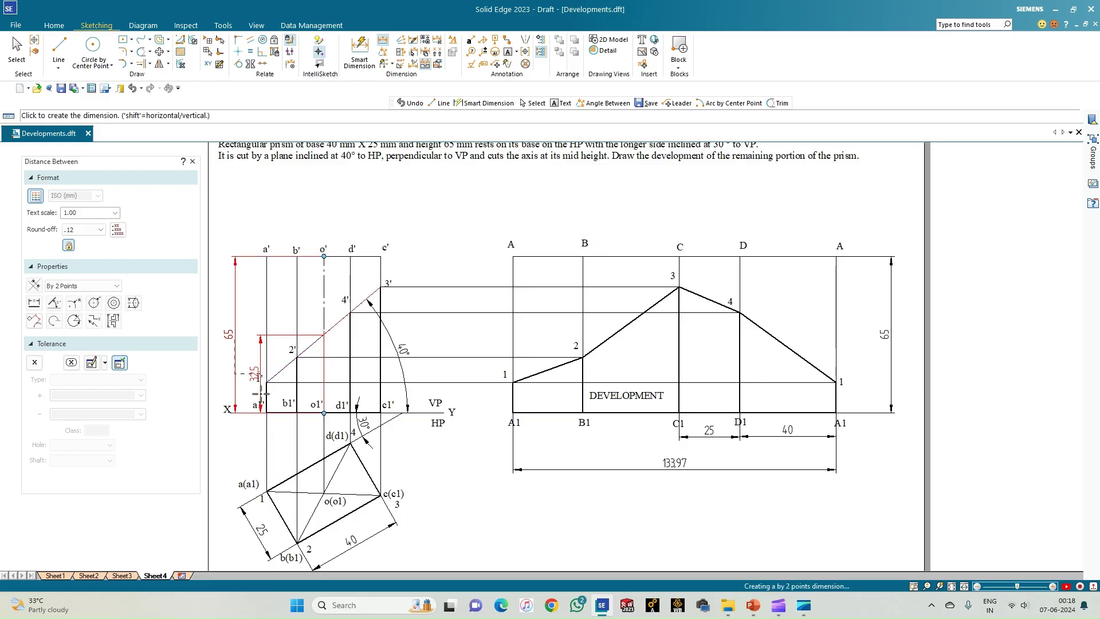
{"action": "left_click", "coordinate": [248, 392]}
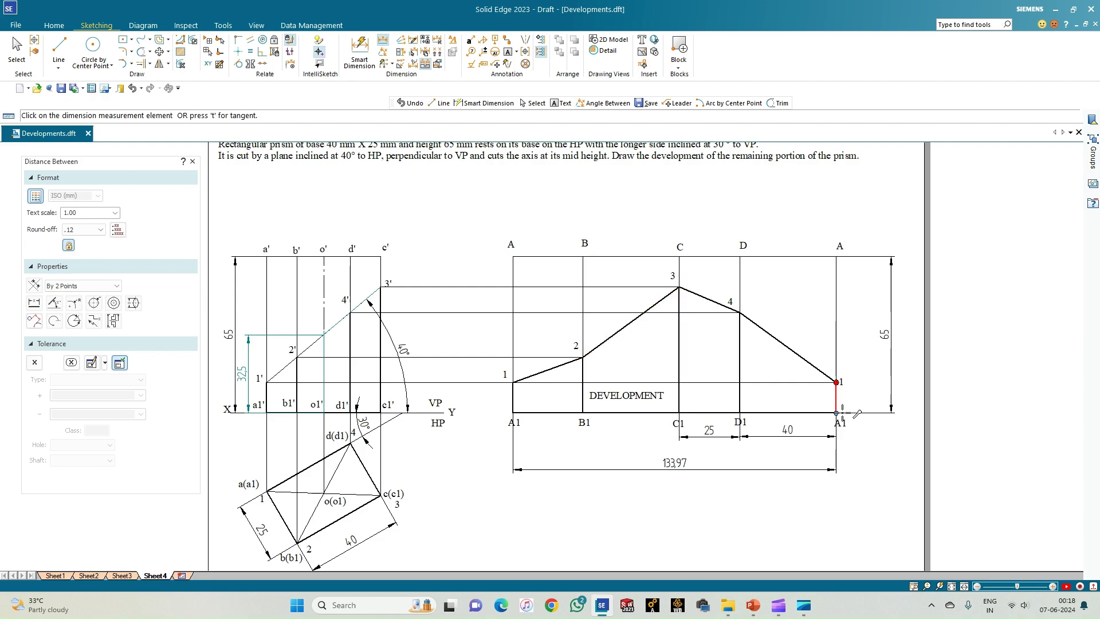
{"action": "left_click", "coordinate": [679, 303]}
{"action": "left_click", "coordinate": [835, 394]}
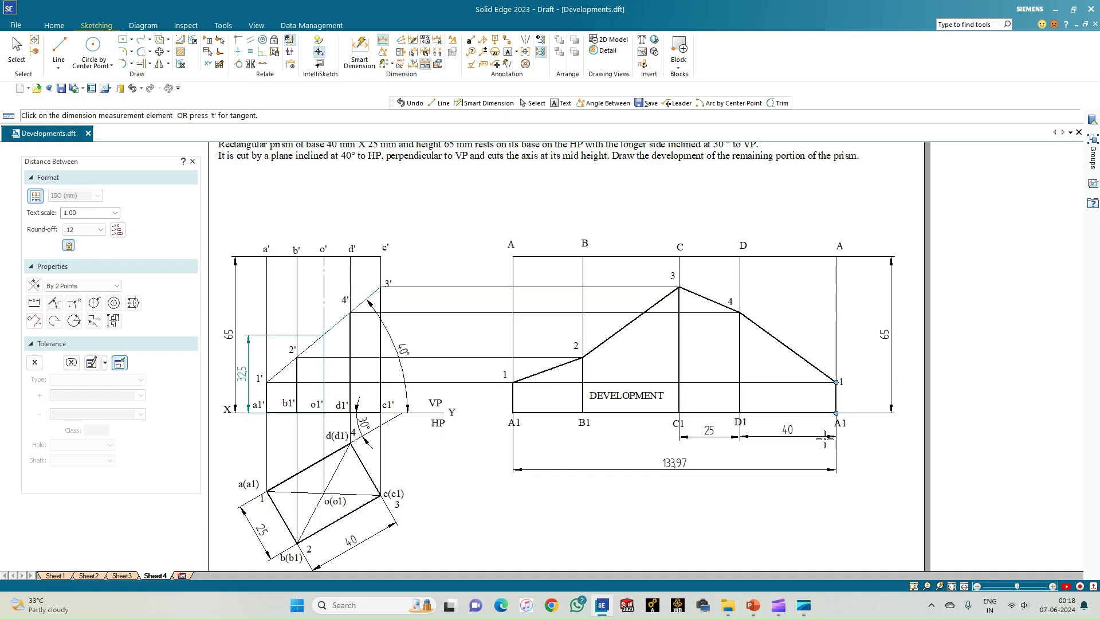